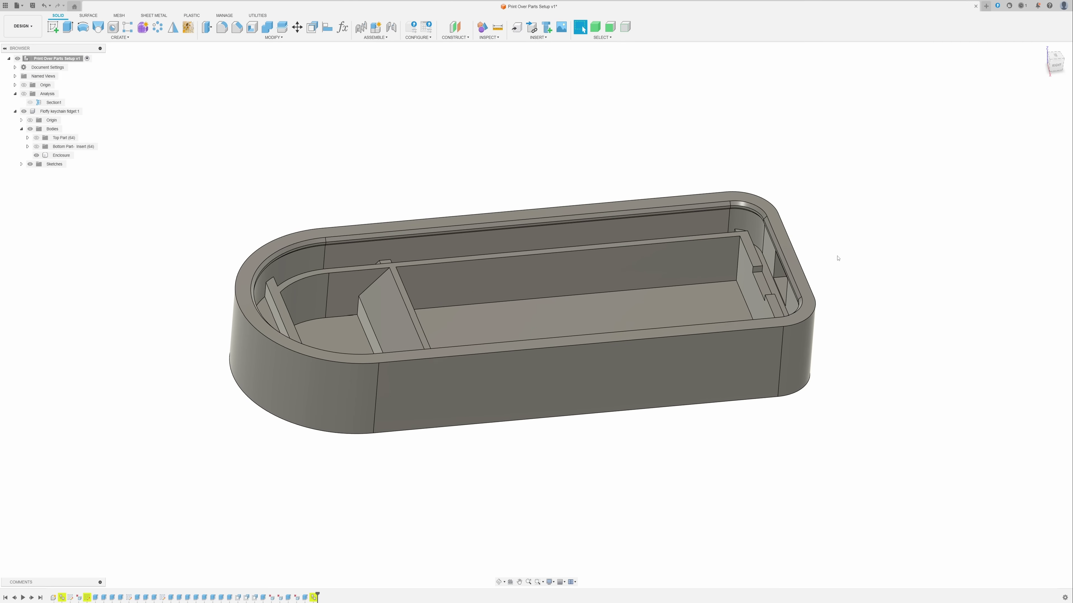
- Turn on the existing section analysis and measure the thickness of the long inner wall in the enclosure
drag(871, 270, 866, 280)
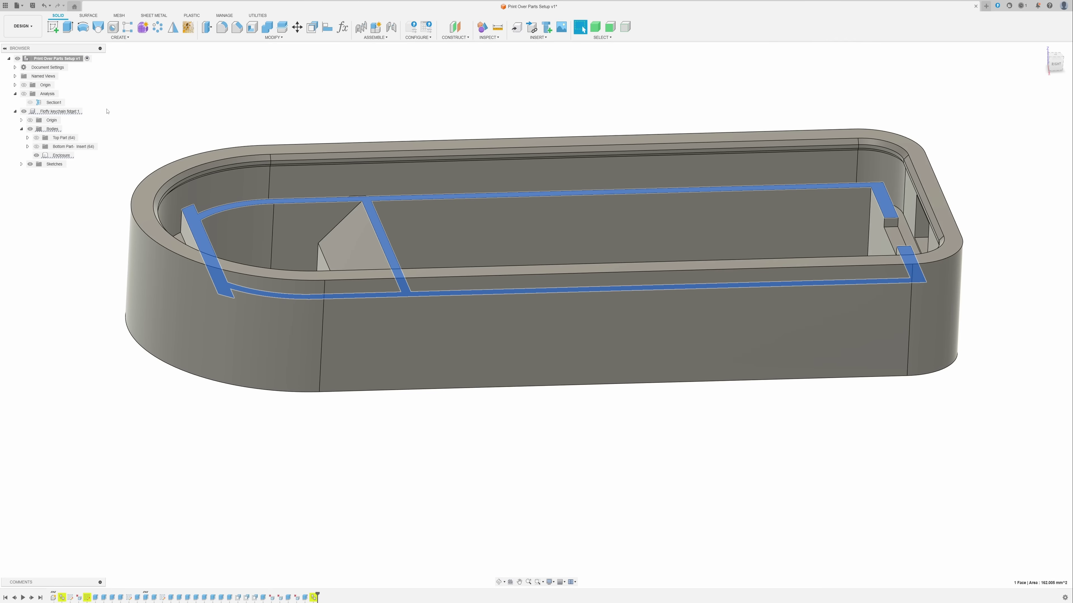
click(23, 94)
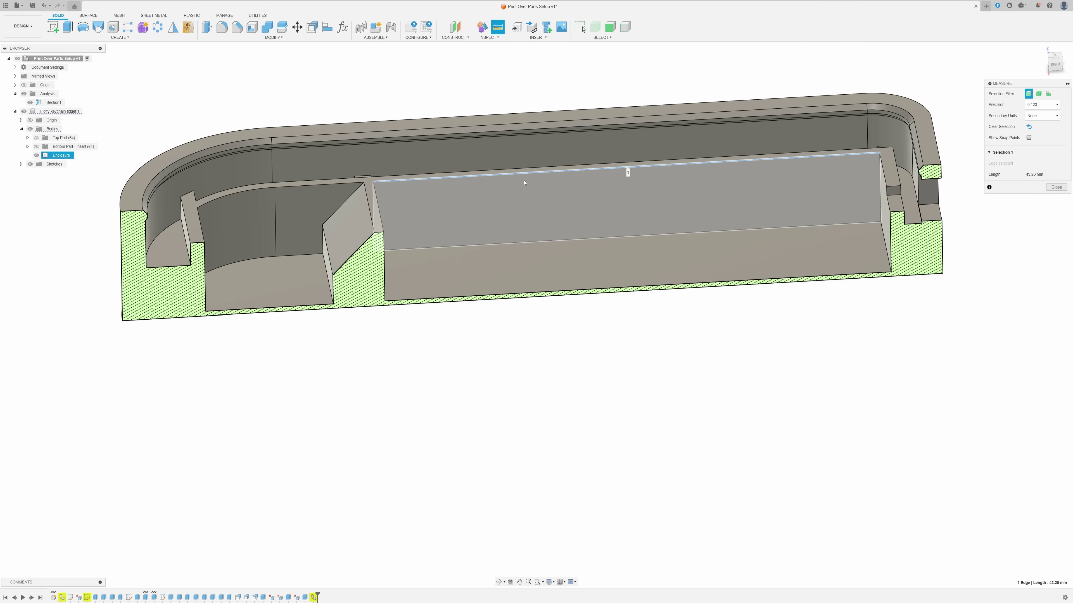
click(624, 136)
click(372, 148)
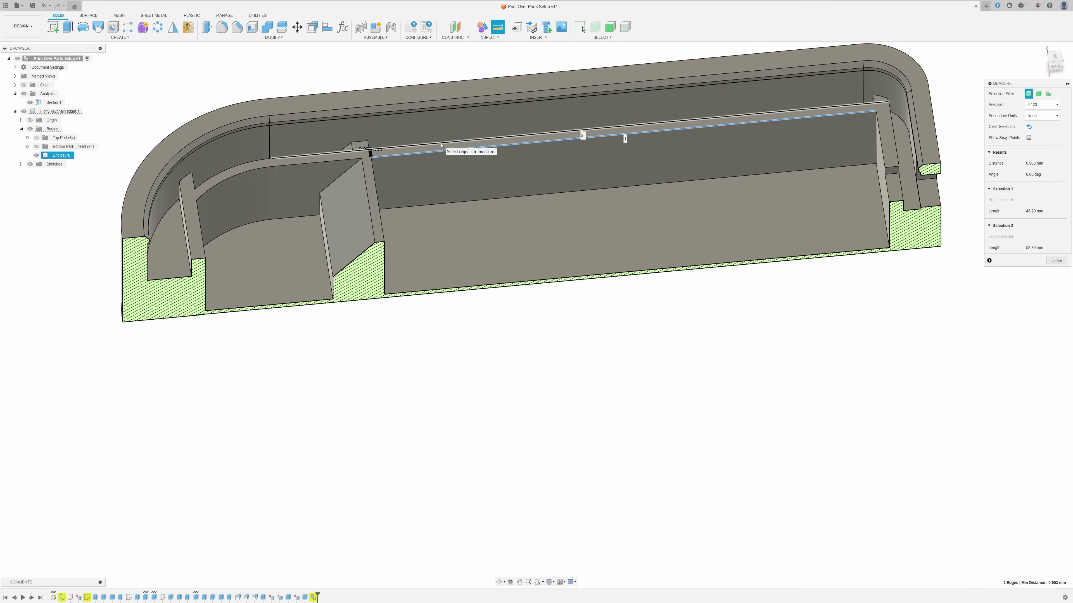
scroll(372, 150, down, 3)
scroll(374, 152, up, 5)
scroll(380, 150, up, 5)
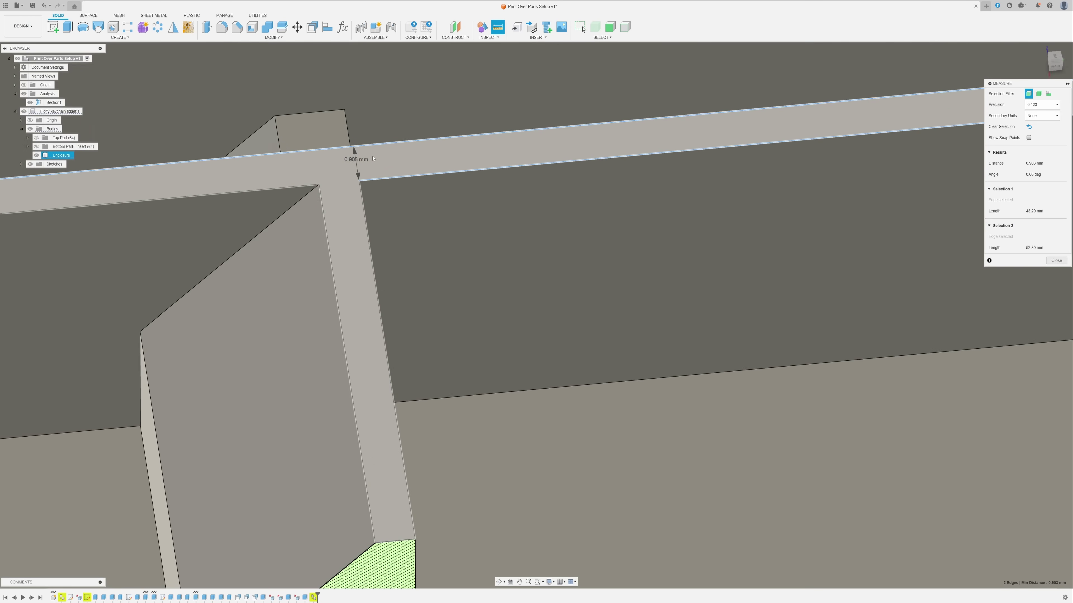
key(Escape)
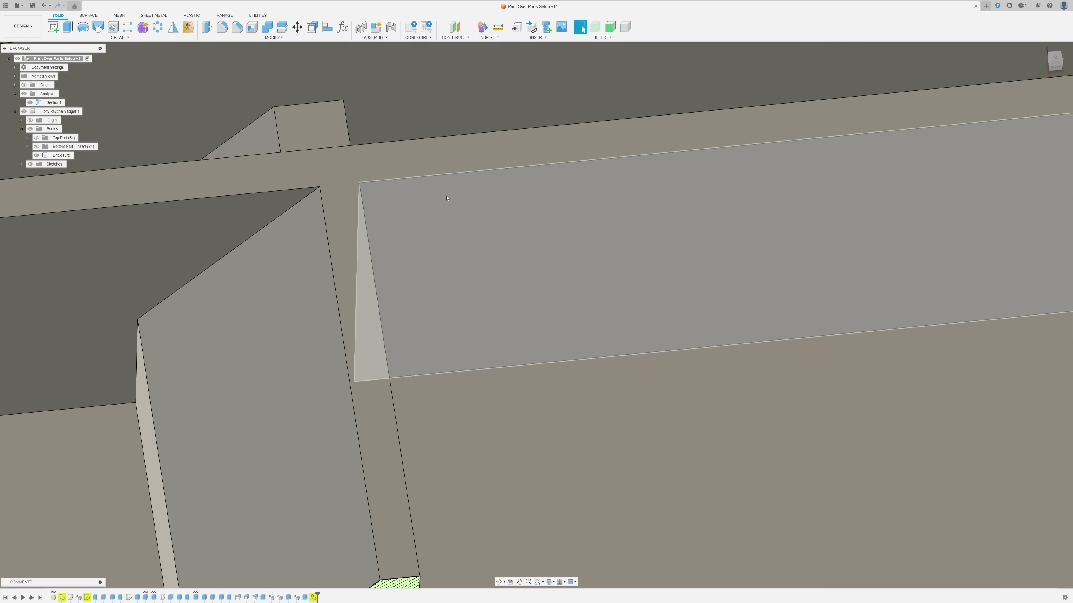
- Measure the height from the enclosure's underside to the top face of its inner support walls
scroll(446, 198, down, 5)
shift+middle_drag(605, 285, 663, 353)
scroll(599, 268, down, 5)
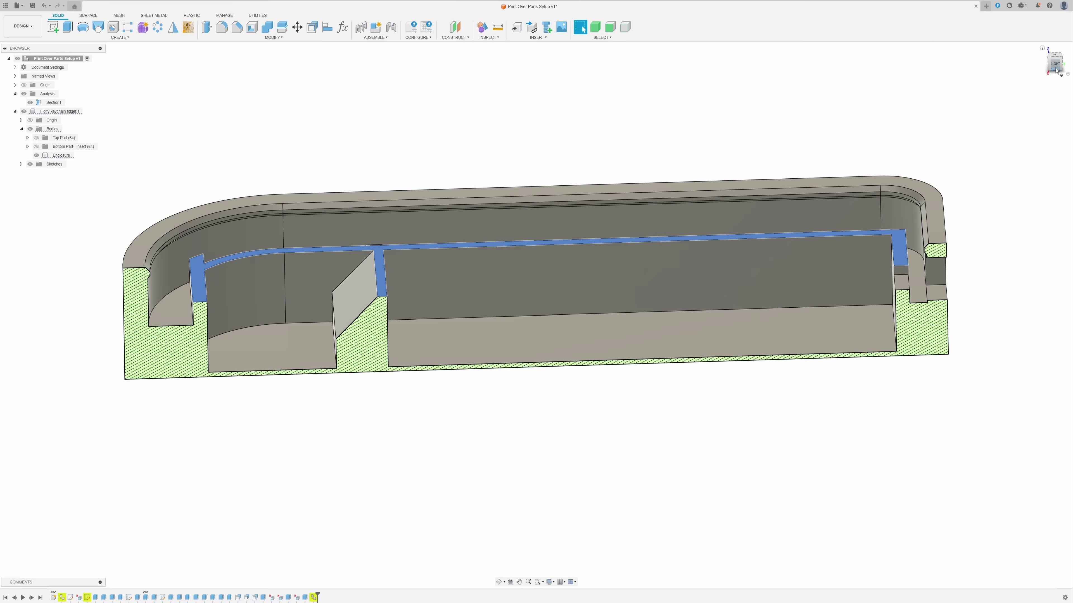
click(1056, 68)
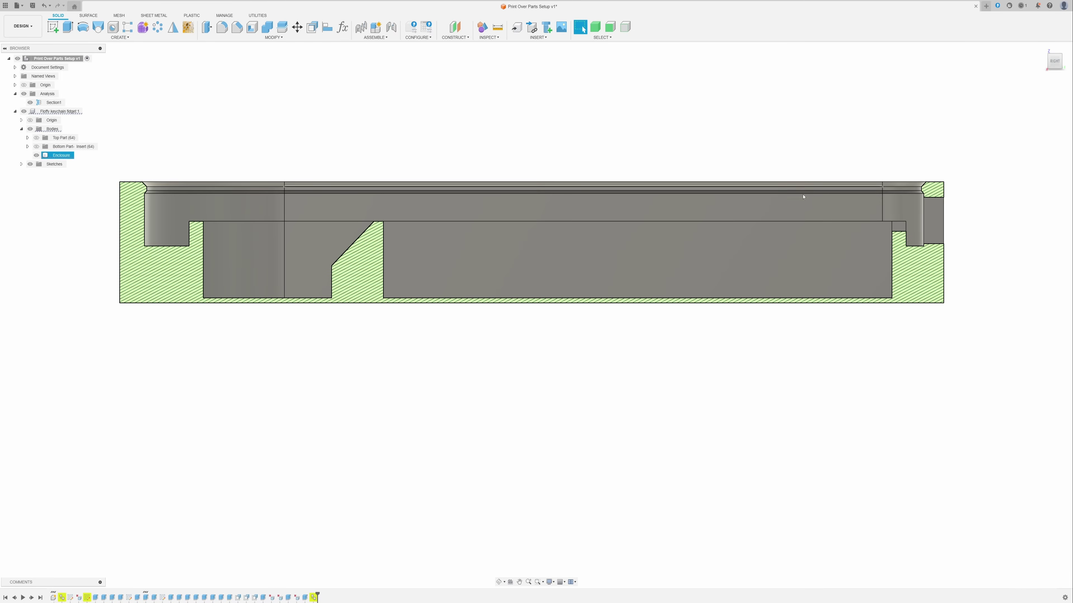
shift+middle_drag(692, 110, 695, 127)
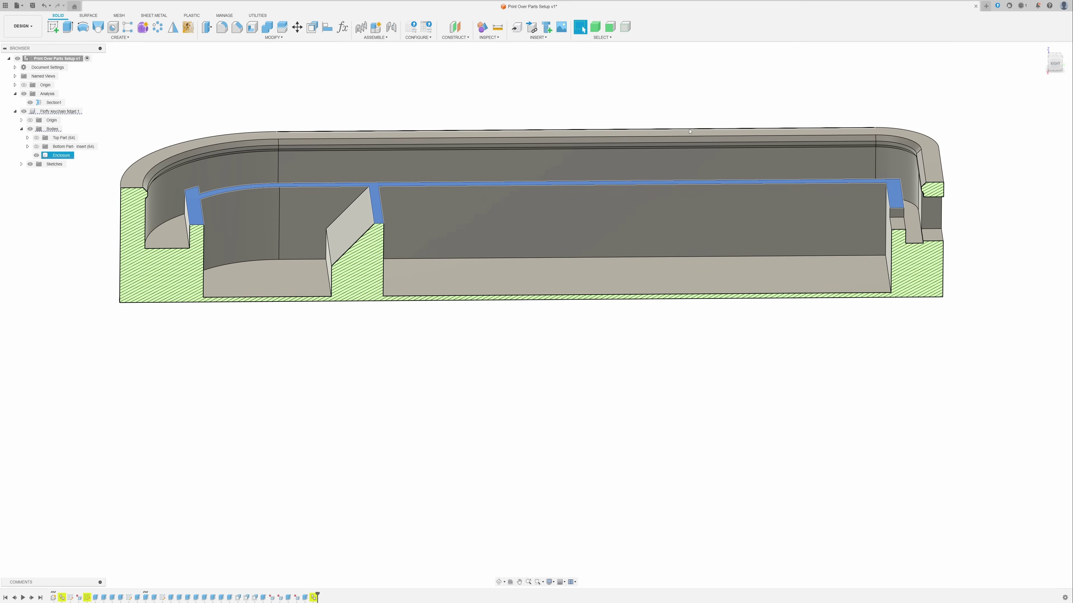
key(i)
click(543, 187)
click(638, 295)
shift+middle_drag(675, 368, 662, 270)
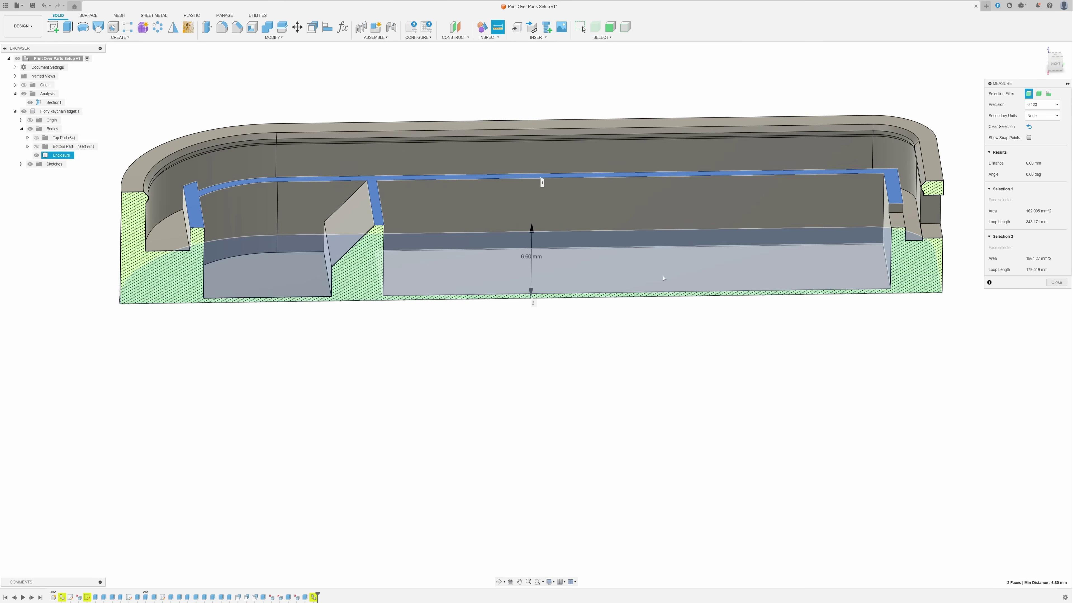
key(Escape)
- Measure the floor thickness between the large compartment's floor and the enclosure's underside
key(i)
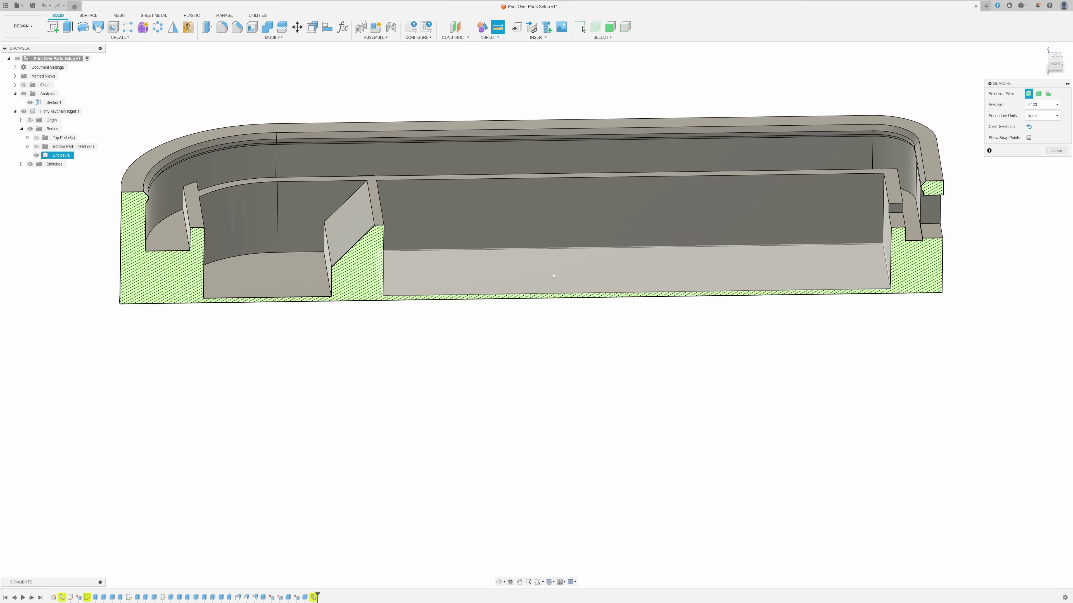
click(638, 277)
shift+middle_drag(717, 379, 719, 349)
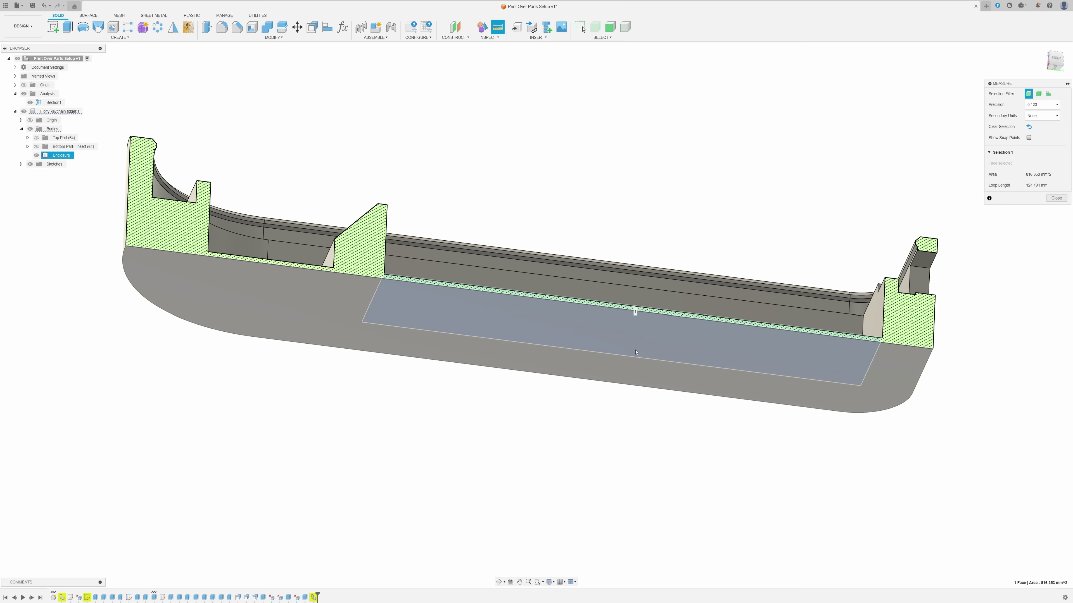
click(634, 309)
mouse_move(635, 309)
shift+middle_down()
mouse_move(647, 283)
mouse_move(647, 304)
mouse_move(646, 292)
shift+middle_up()
key(Escape)
- Show the Bottom Part insert and Top Part body groups in the sectioned enclosure and examine how they stack
click(36, 147)
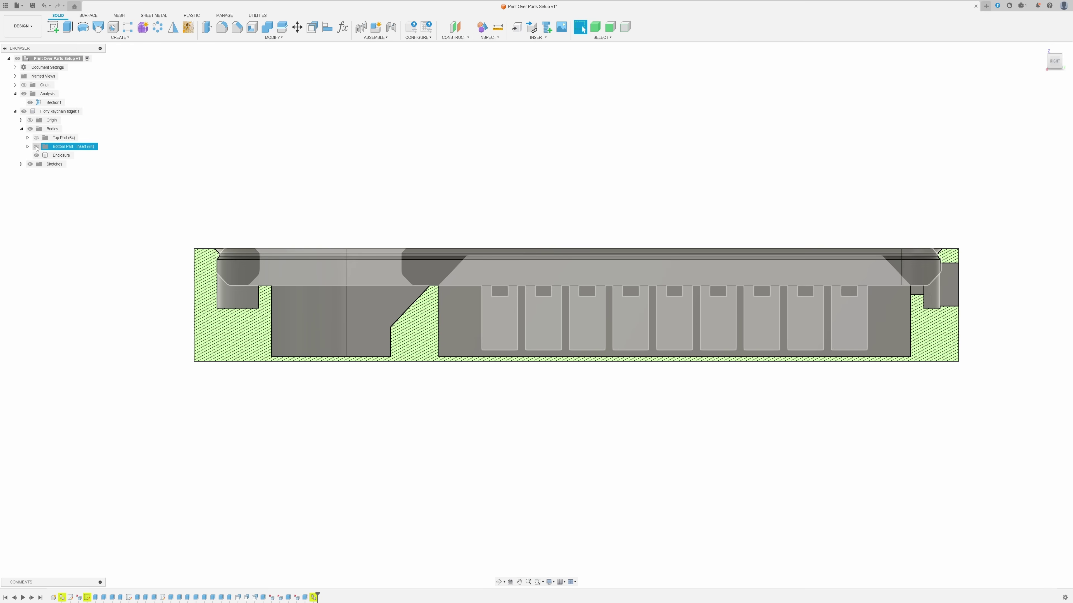
click(36, 148)
middle_drag(596, 191, 575, 178)
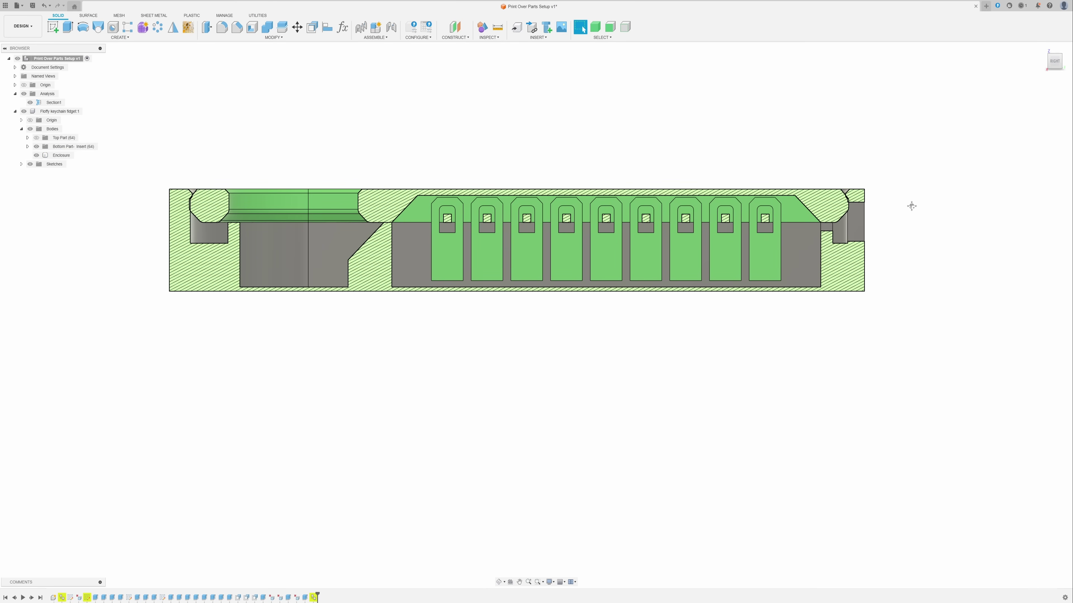
shift+middle_drag(911, 206, 976, 261)
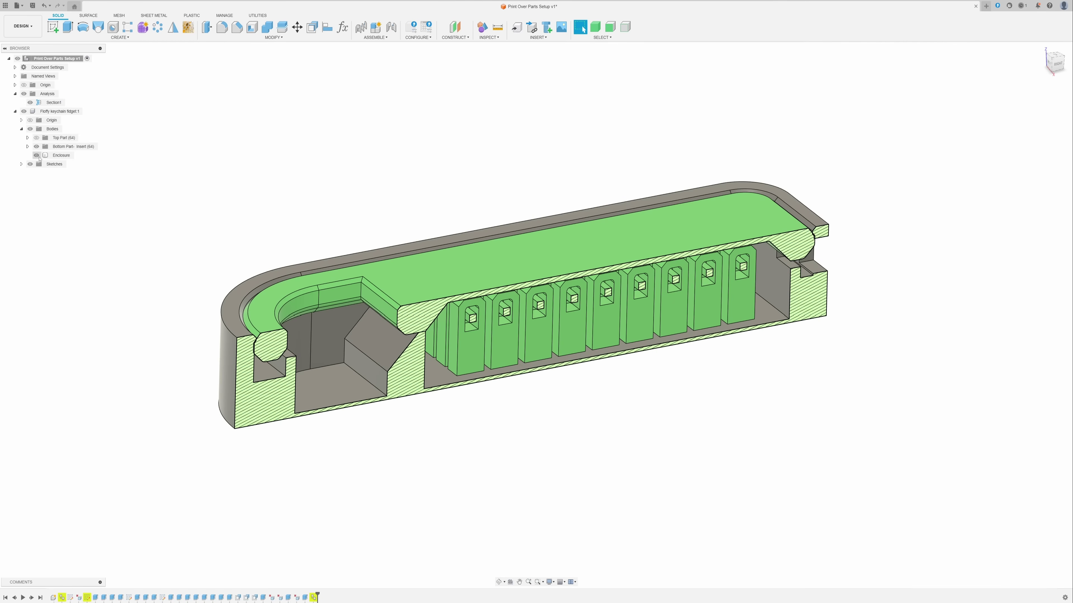
click(37, 137)
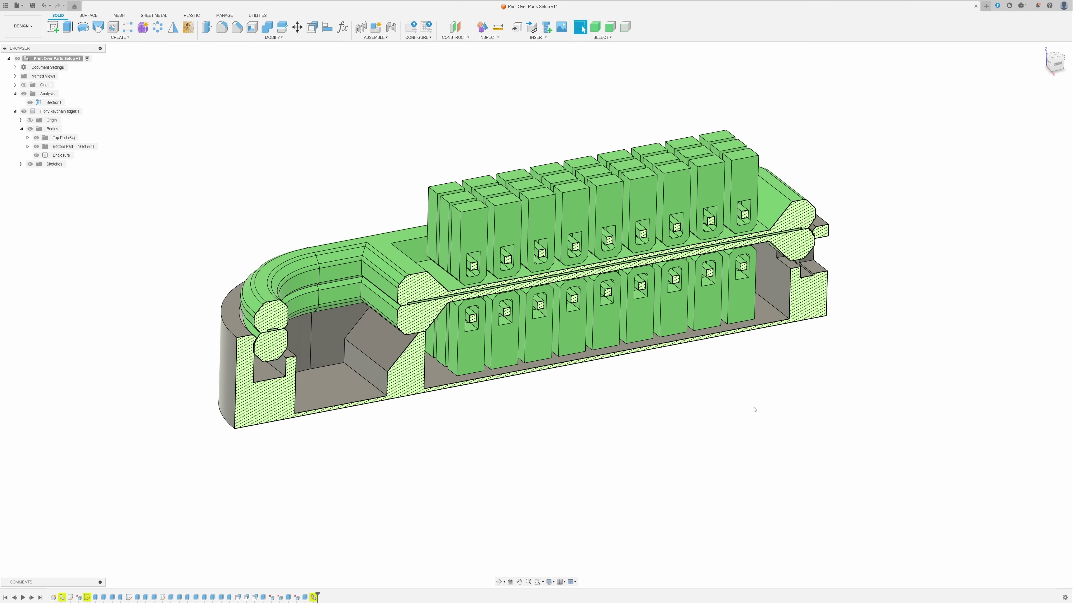
shift+middle_drag(755, 409, 751, 395)
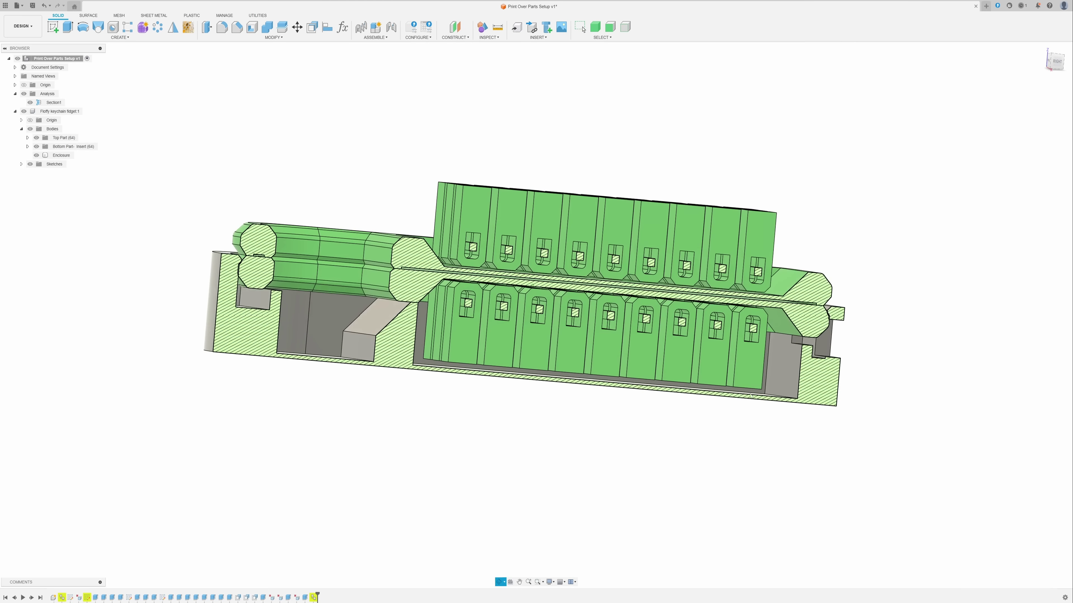
click(1061, 63)
scroll(449, 195, up, 5)
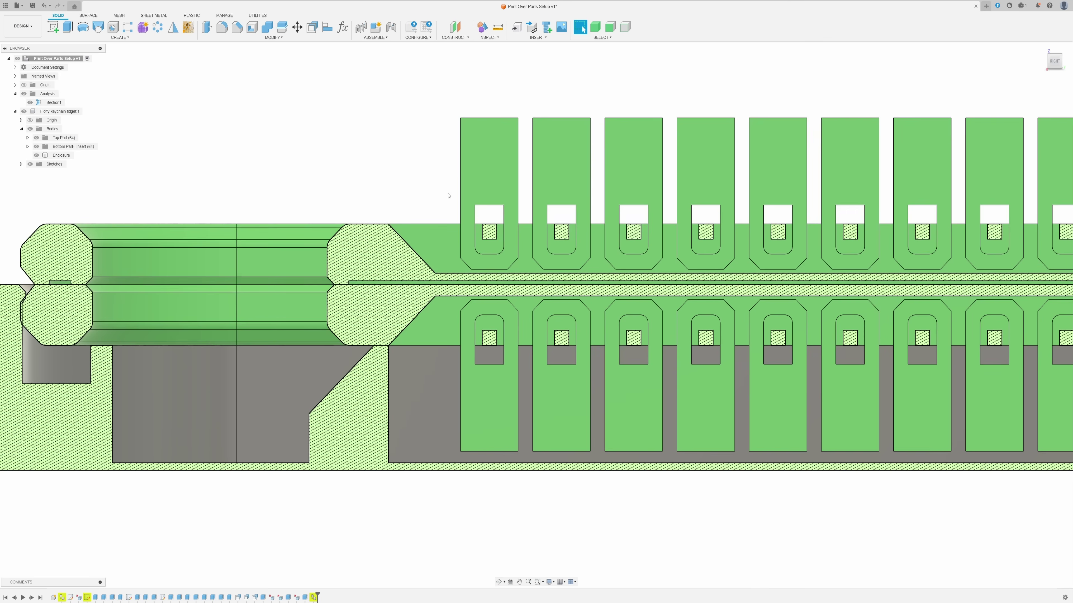
- Measure at the sectioned lower insert, and examine the Top Part's underside with the section, insert and enclosure hidden
click(391, 27)
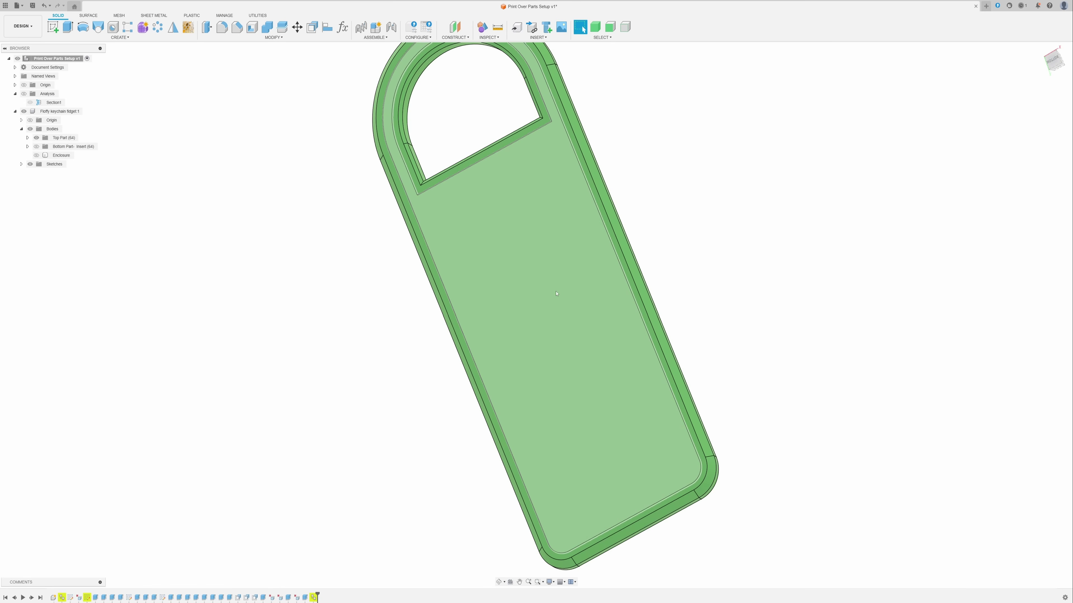
click(486, 338)
shift+middle_drag(690, 388, 730, 354)
scroll(411, 363, down, 2)
scroll(376, 359, up, 3)
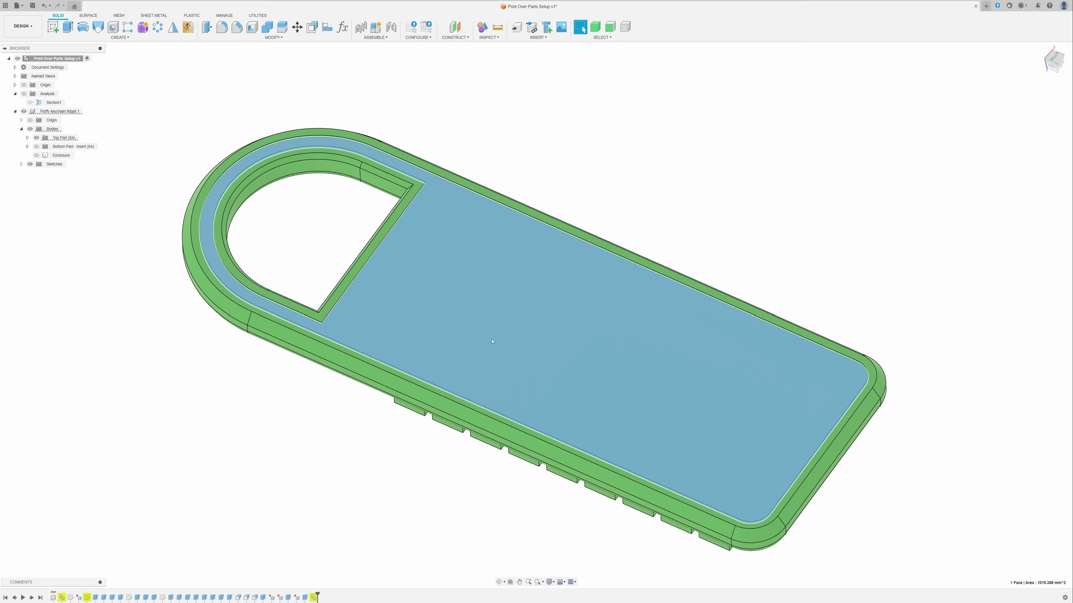
click(815, 223)
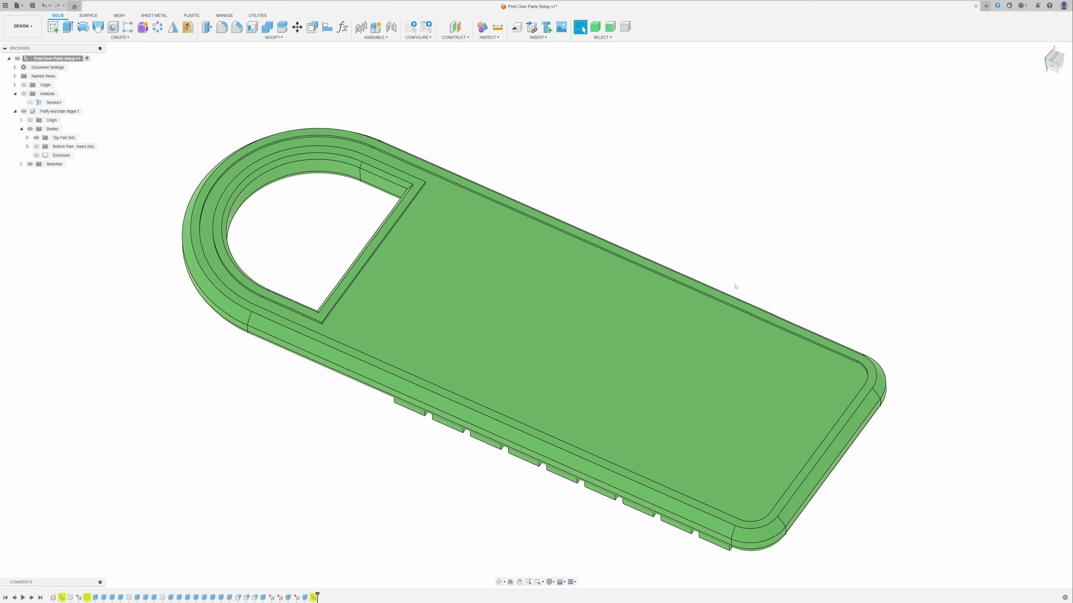
- Measure the distance between the two long straight rim edges on the Top Part's underside
key(i)
click(609, 467)
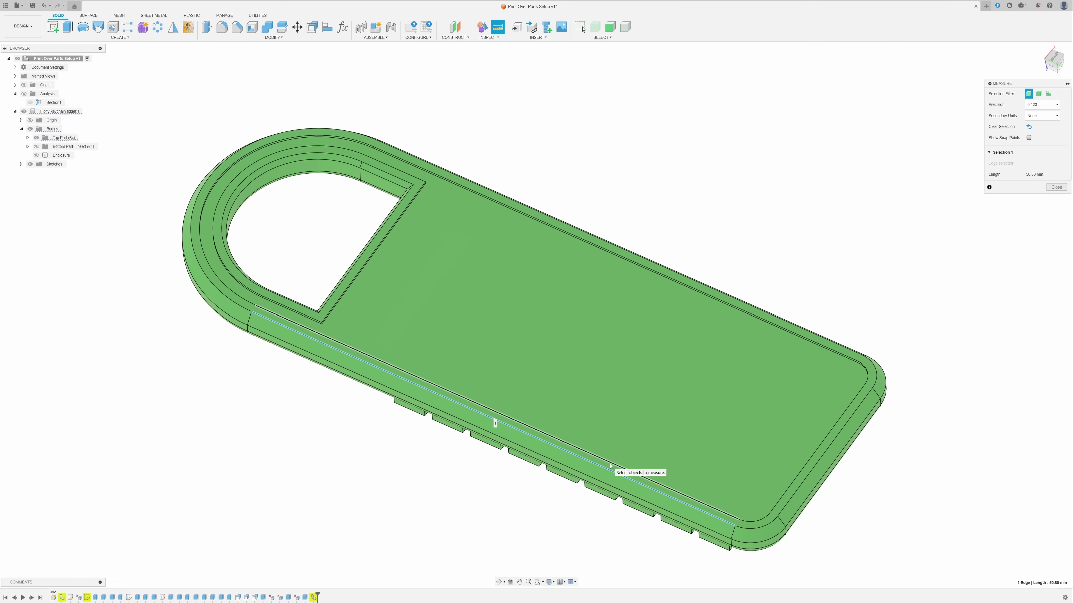
click(252, 307)
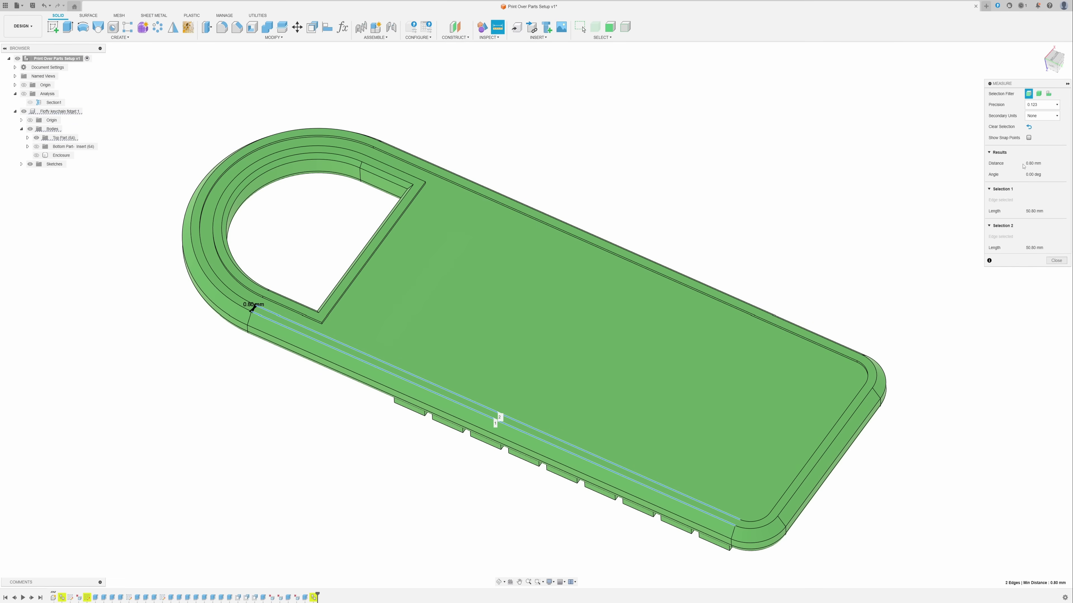
shift+middle_drag(773, 300, 752, 321)
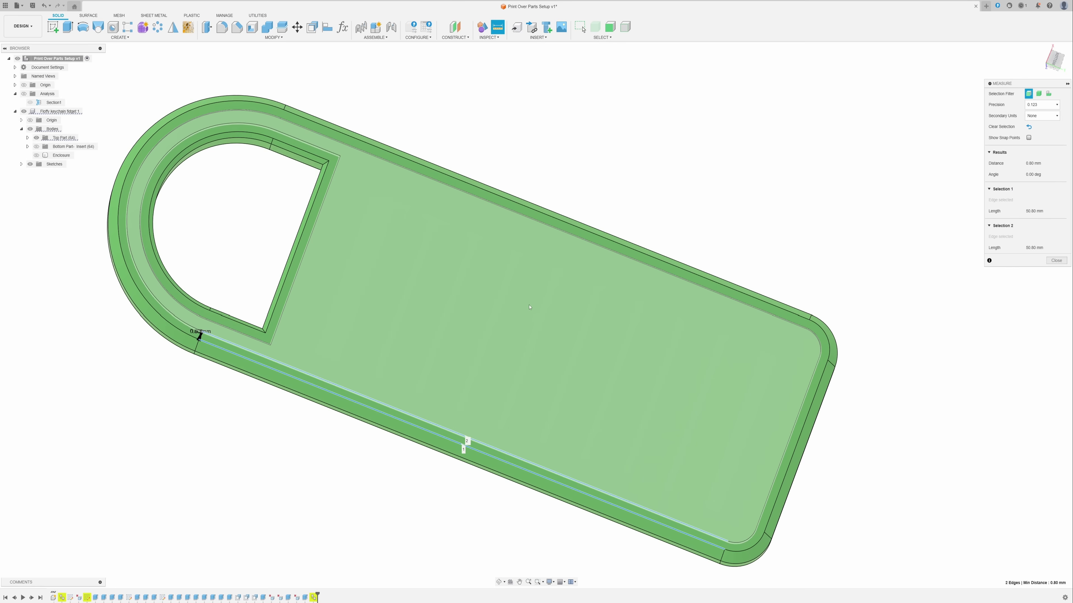
key(Escape)
- Measure the rim between the Top Part's underside recess and the straight edge of the keychain opening
key(i)
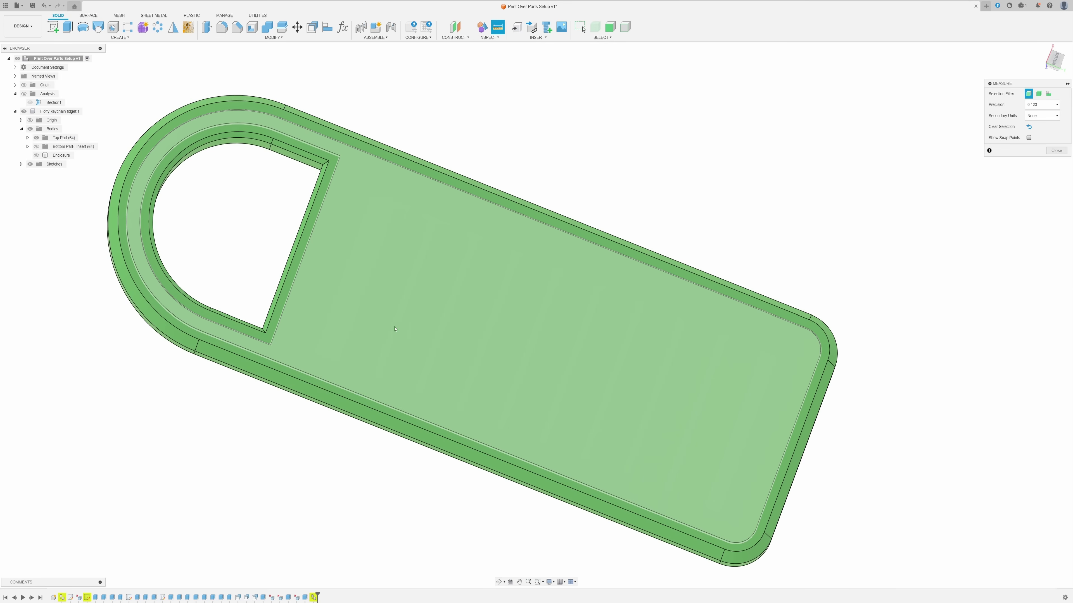
middle_drag(277, 244, 389, 279)
click(415, 298)
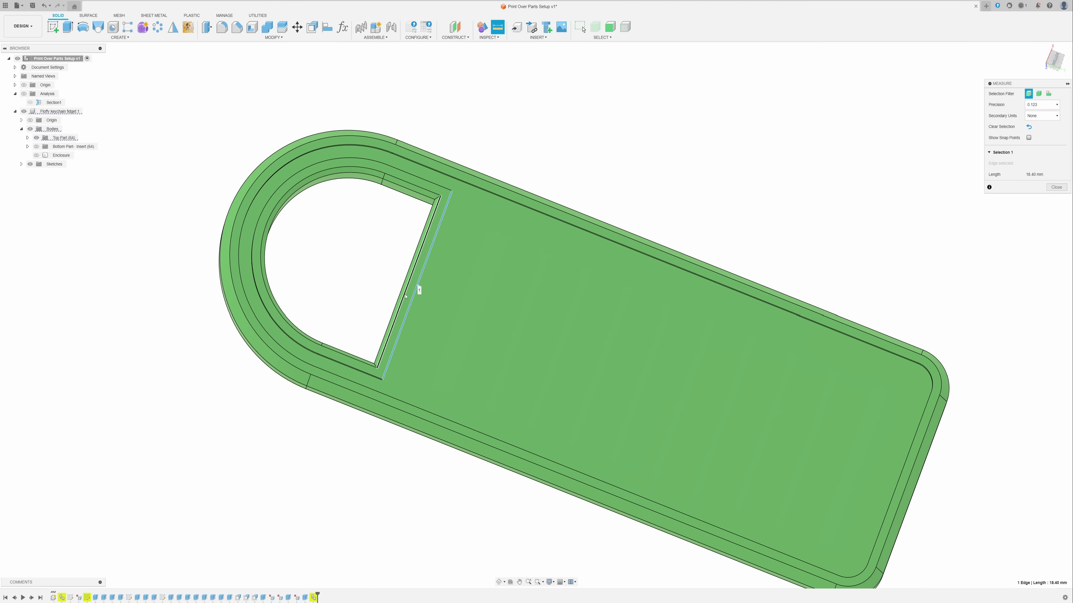
click(412, 289)
key(Escape)
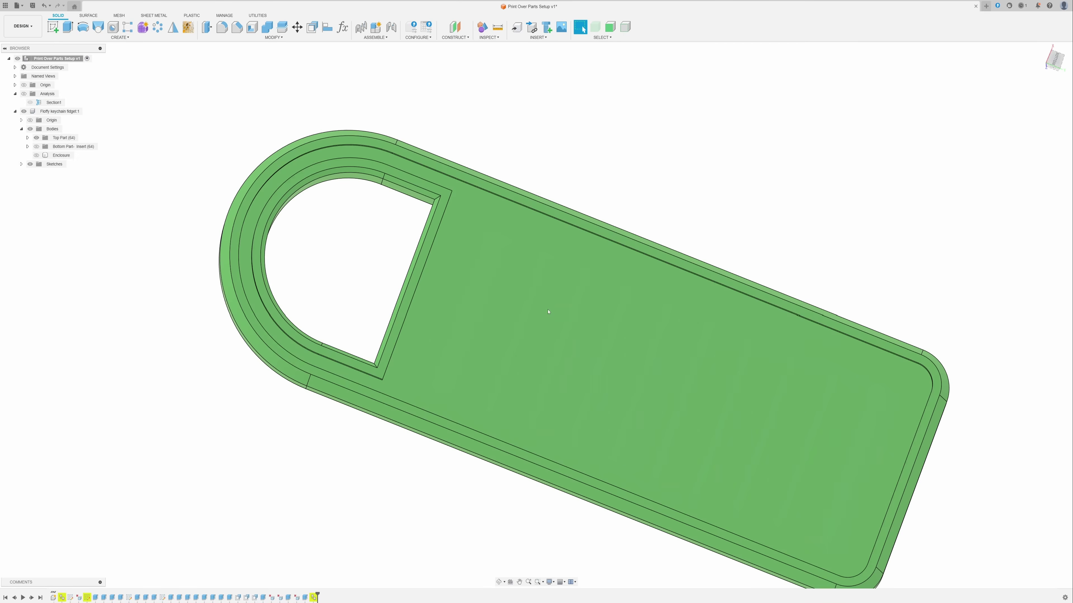
- Create a second section analysis across all parts, parallel to the enclosure's flat end face at a distance of -29.944 mm
scroll(548, 311, down, 4)
shift+middle_drag(661, 259, 657, 330)
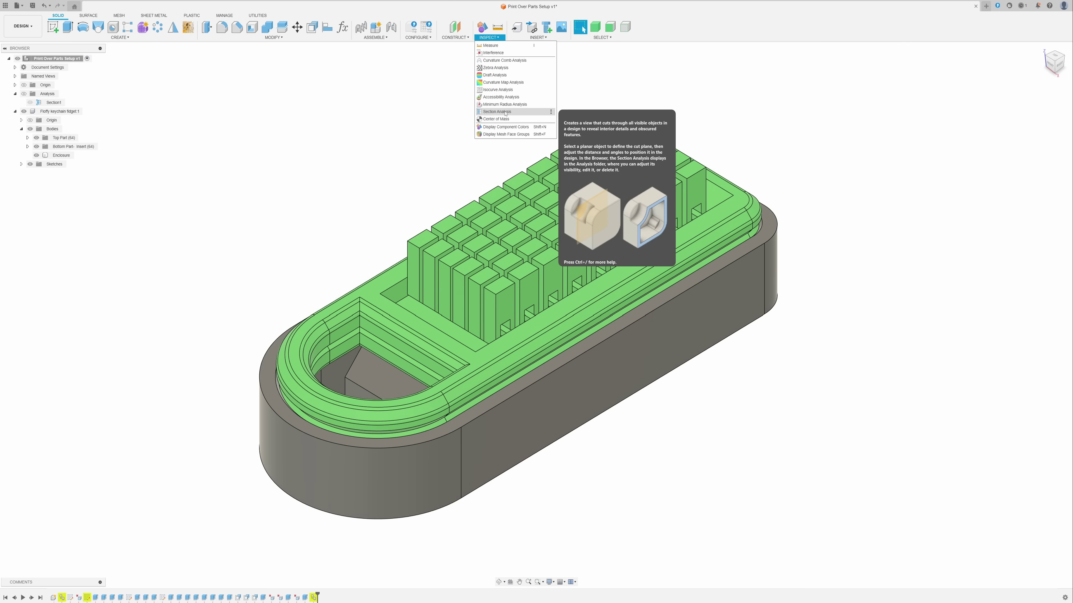
click(505, 113)
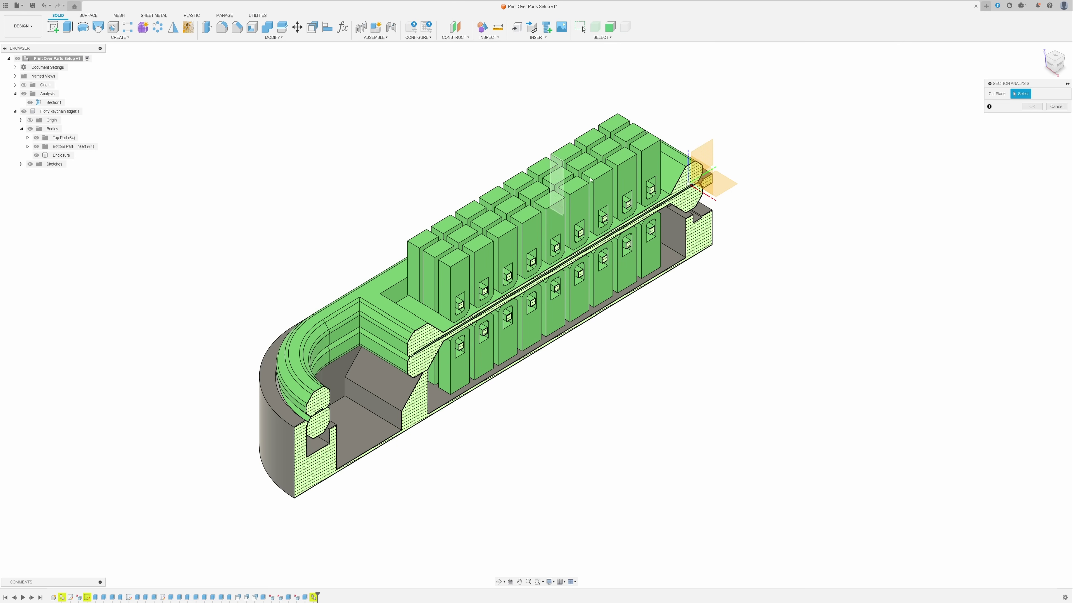
shift+middle_drag(679, 220, 809, 392)
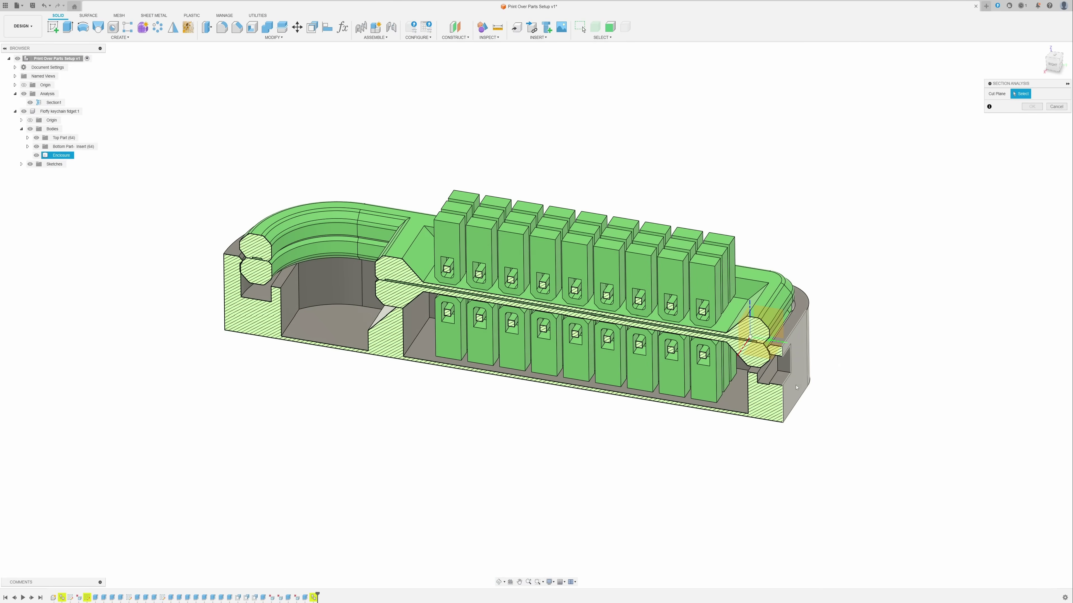
click(796, 387)
drag(814, 385, 577, 347)
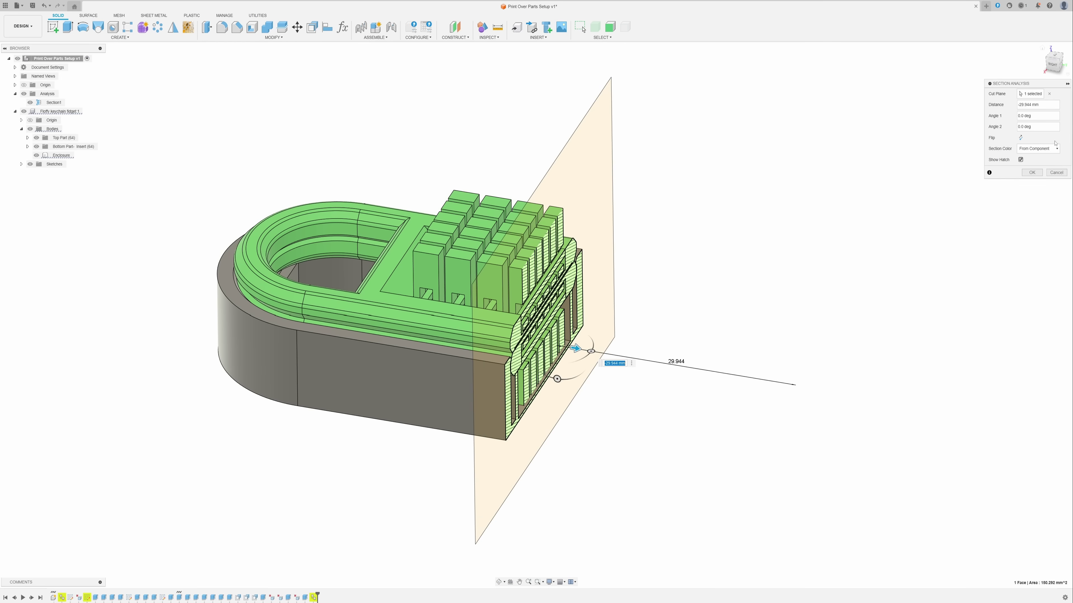
click(1035, 174)
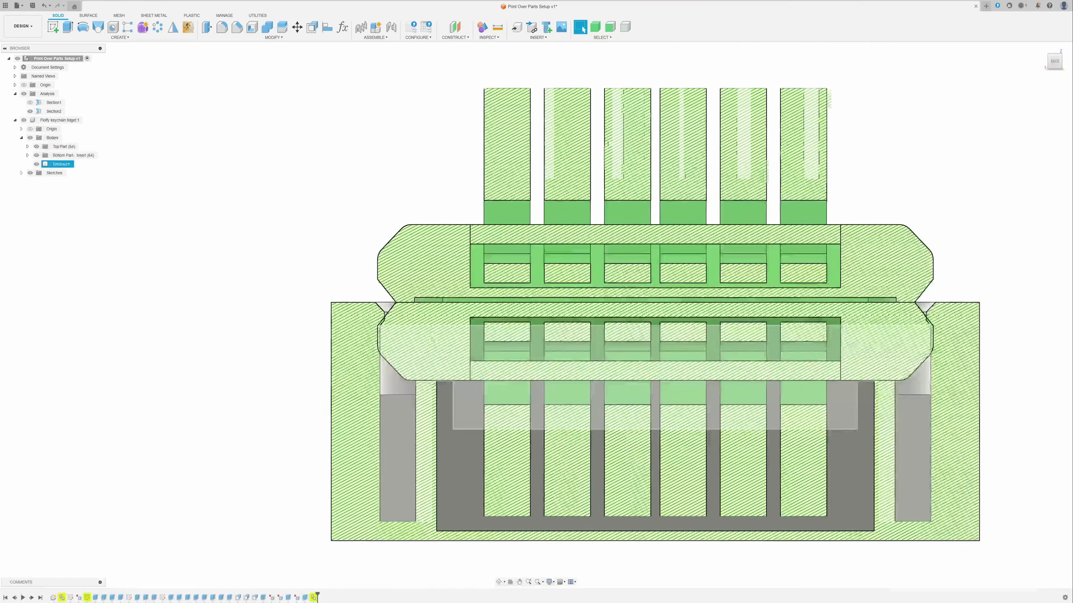
- Measure the distance between the lower insert's outer side edge and the enclosure's inner wall in the new section
scroll(513, 346, up, 2)
middle_drag(523, 332, 429, 293)
scroll(268, 266, up, 3)
key(i)
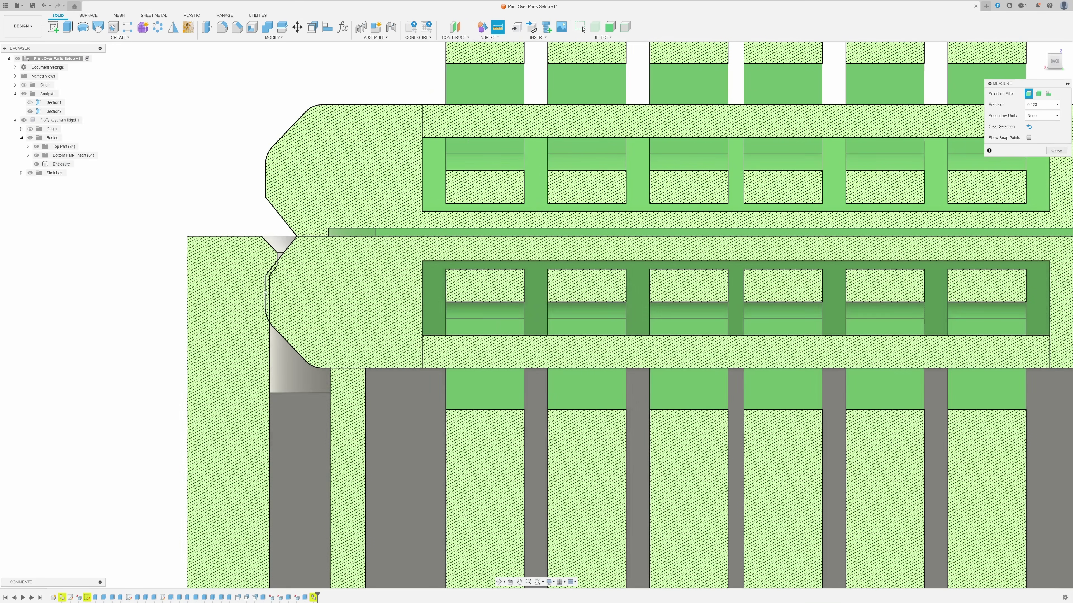
click(267, 295)
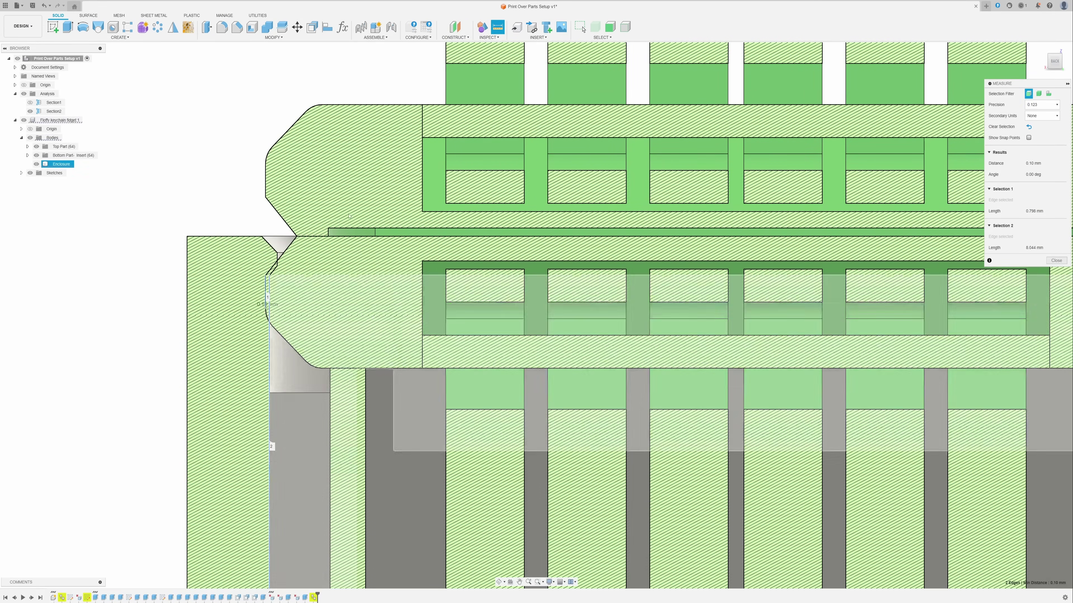
click(269, 446)
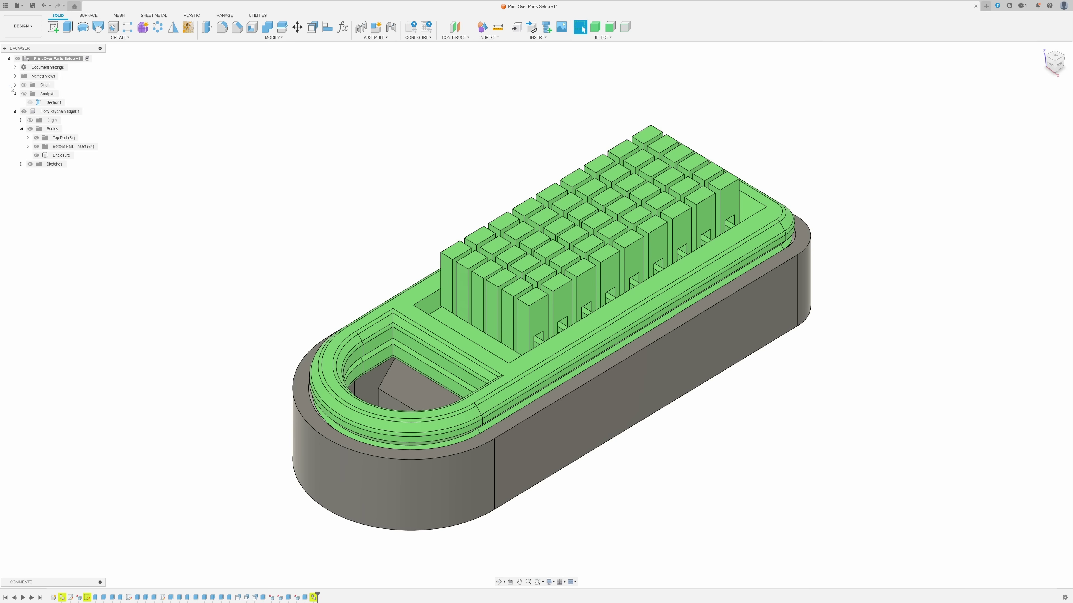
- Hide the bottom insert bodies and export the visible parts as a 3MF file named Print Over Parts - Enclosure and Top Part
click(24, 94)
click(24, 94)
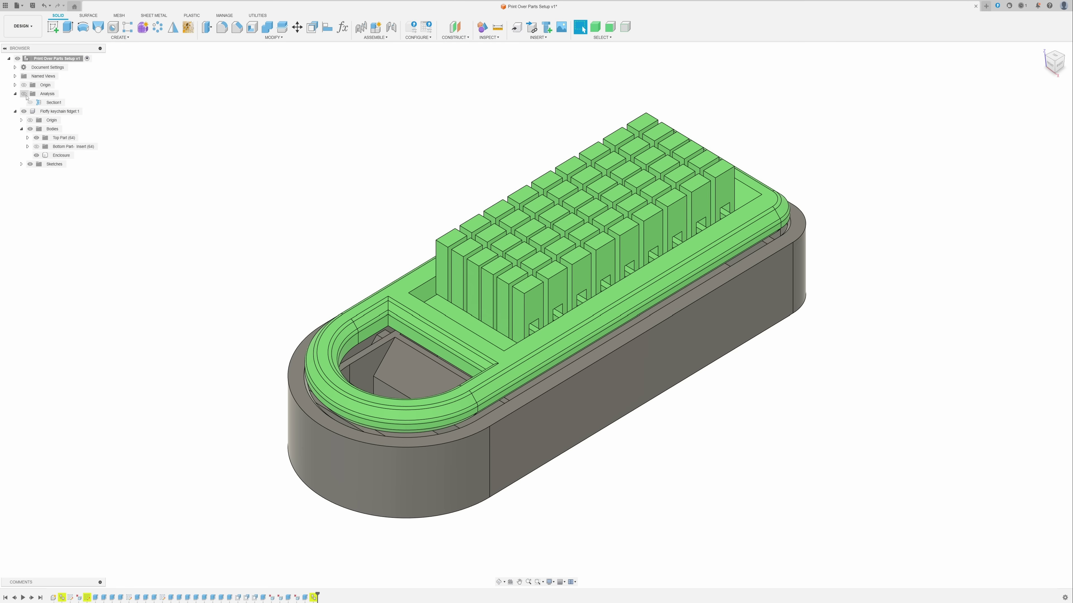
click(22, 5)
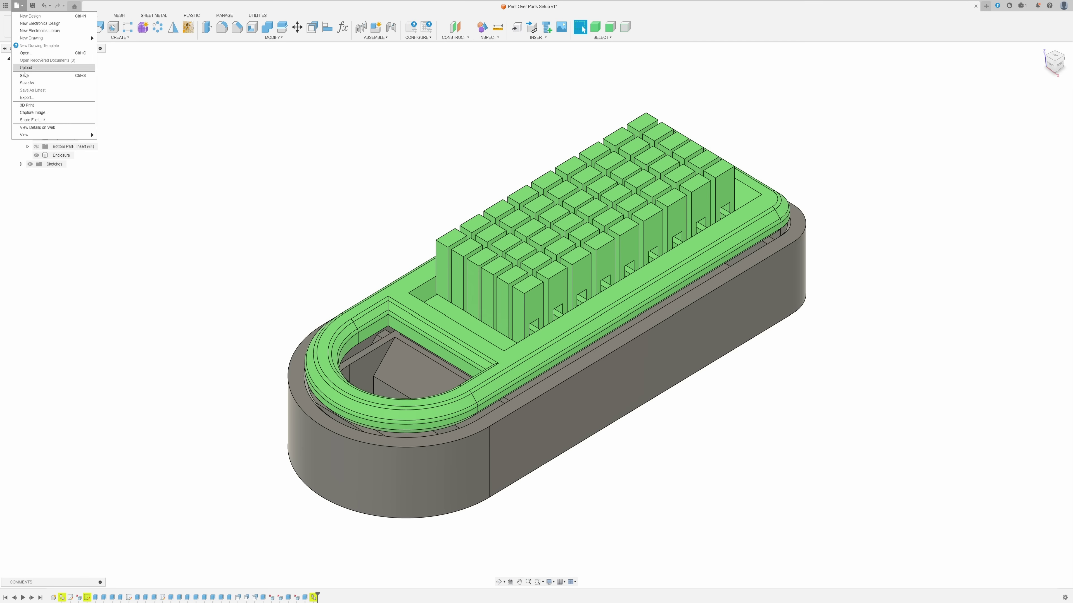
click(26, 97)
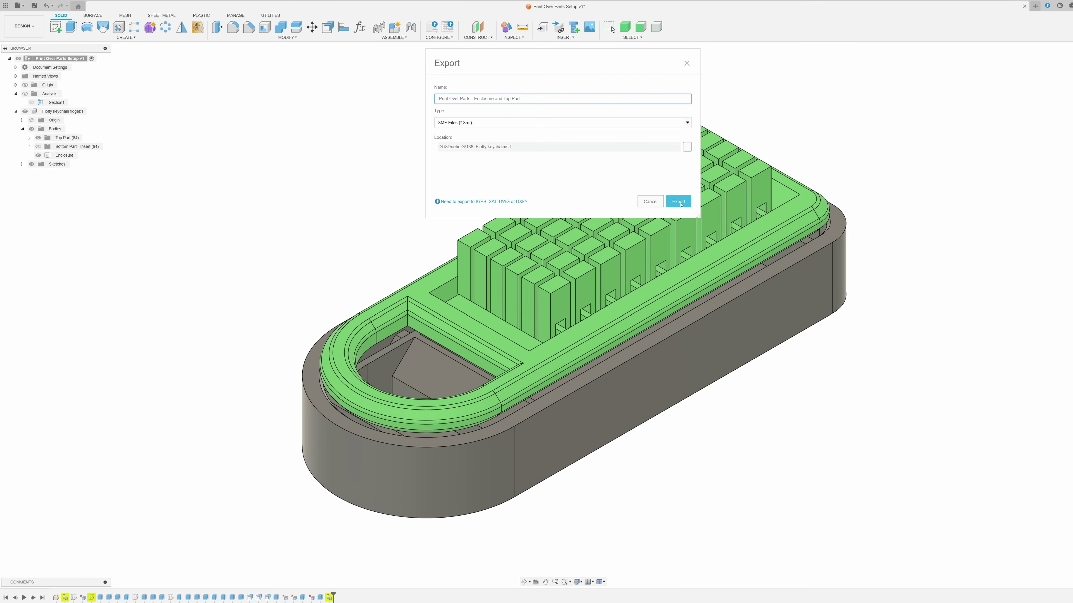
click(679, 201)
- Show only the bottom insert bodies, hiding the enclosure and Top Part, and export them as a 3MF file named Print Over Parts - Bottom Part
click(38, 155)
click(37, 137)
click(36, 147)
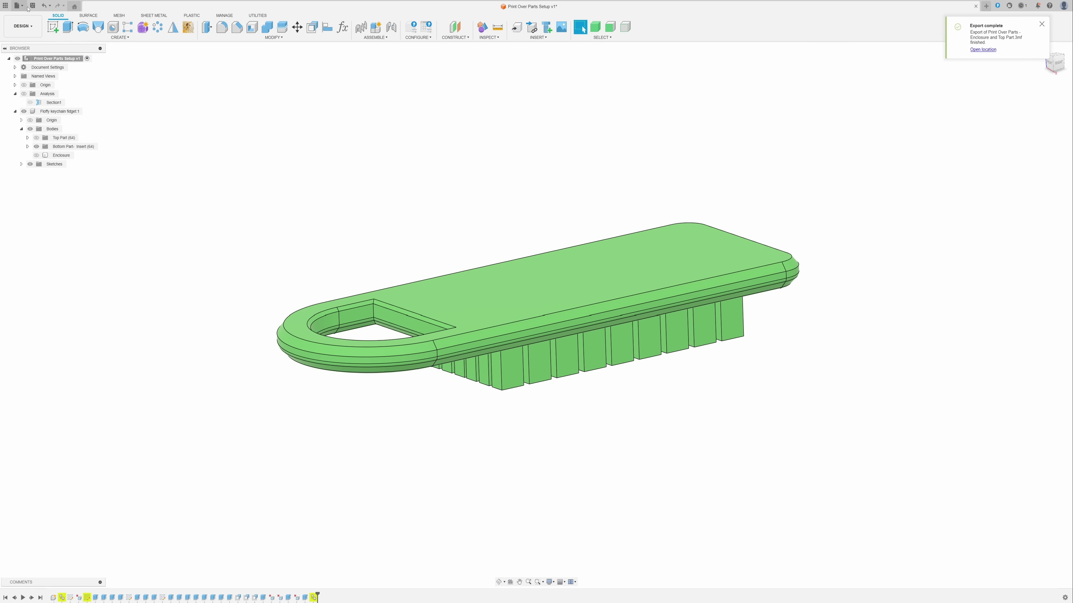
click(24, 6)
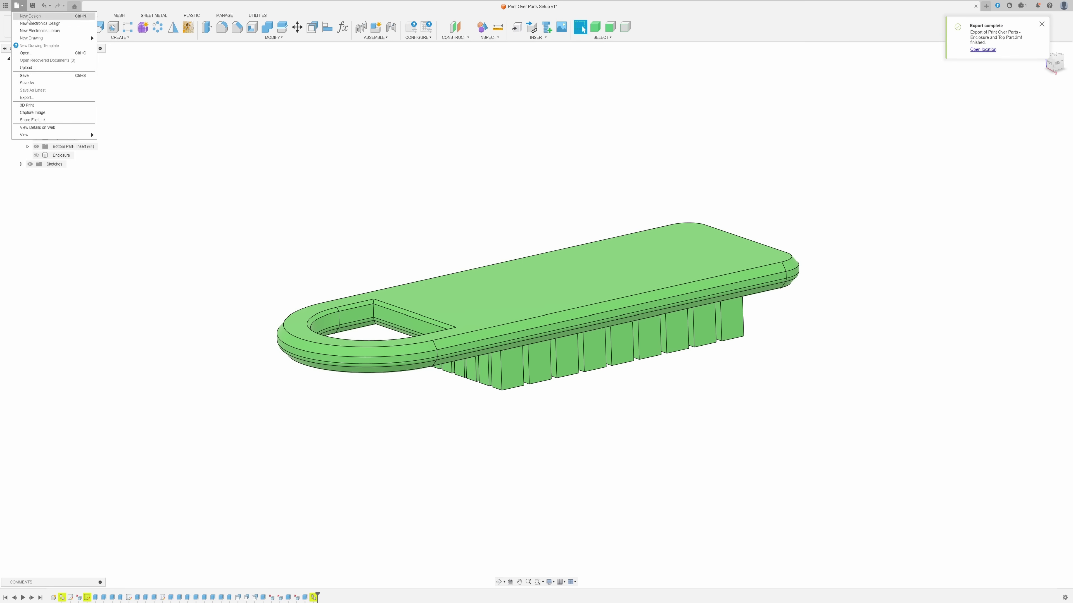
click(27, 97)
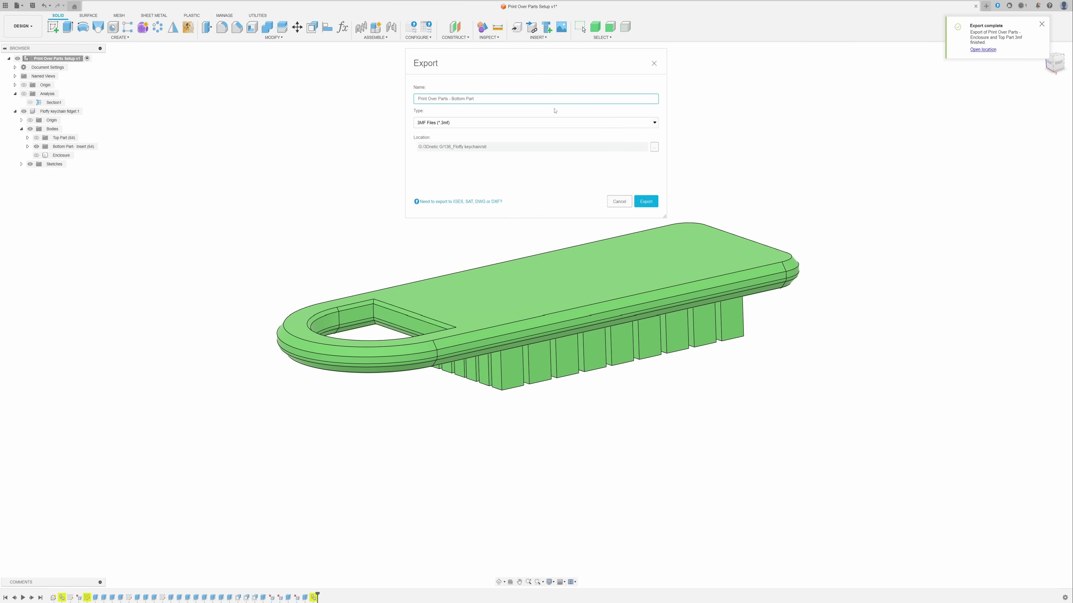
click(646, 201)
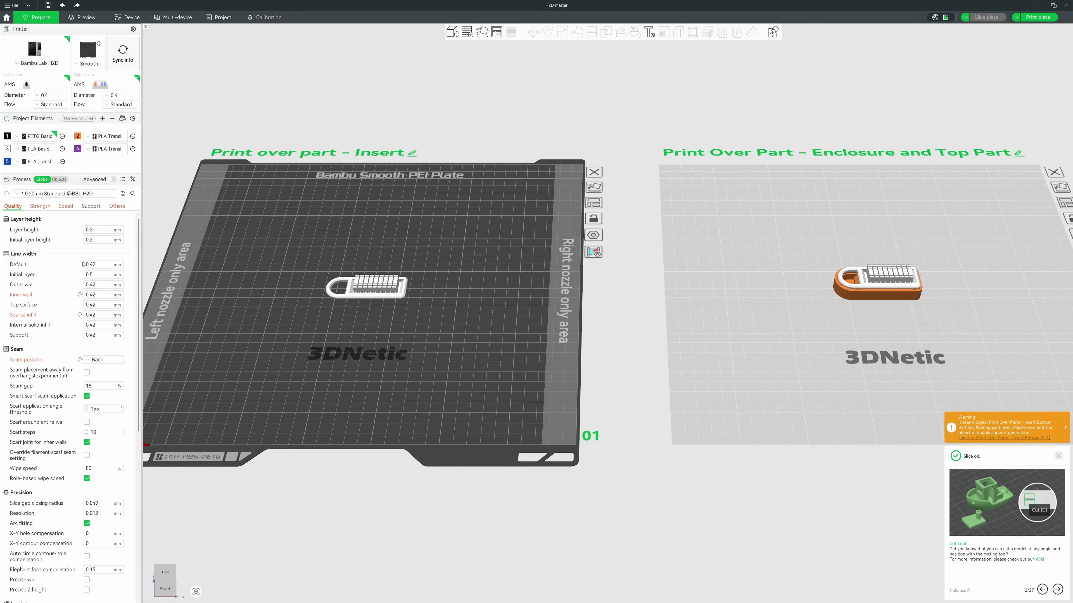
- Switch to Bambu Studio, review the quality, strength, speed and other process settings, and start printing the Insert plate
scroll(70, 315, down, 3)
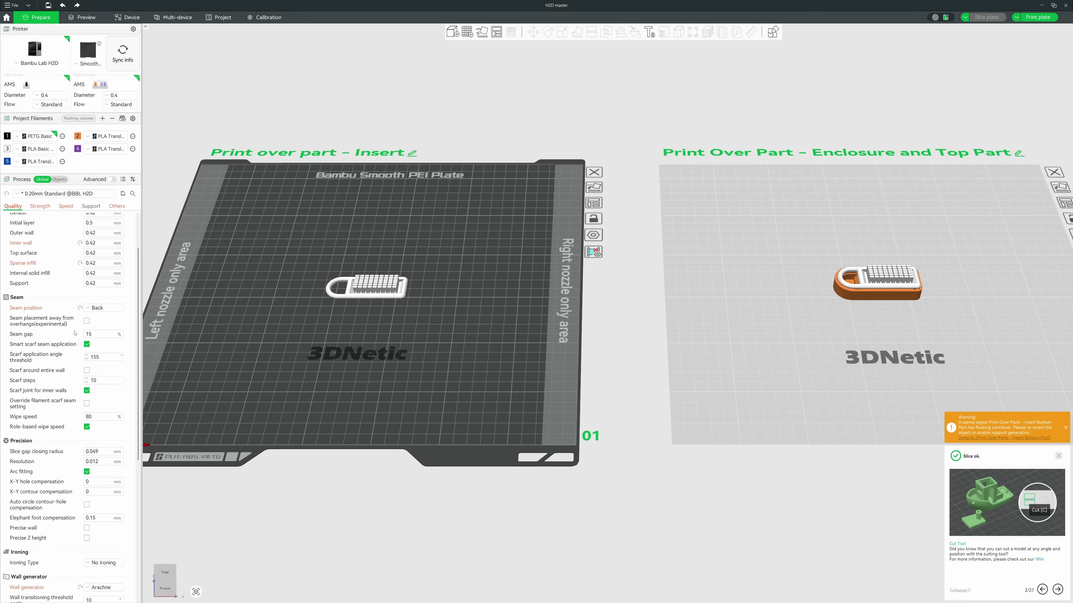
scroll(74, 332, down, 15)
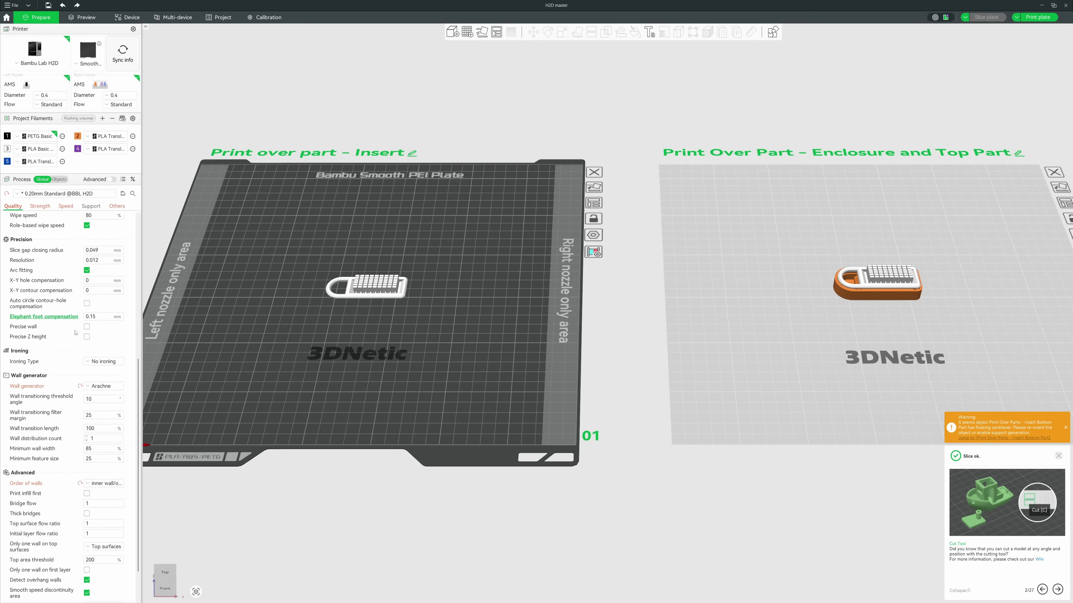
click(40, 206)
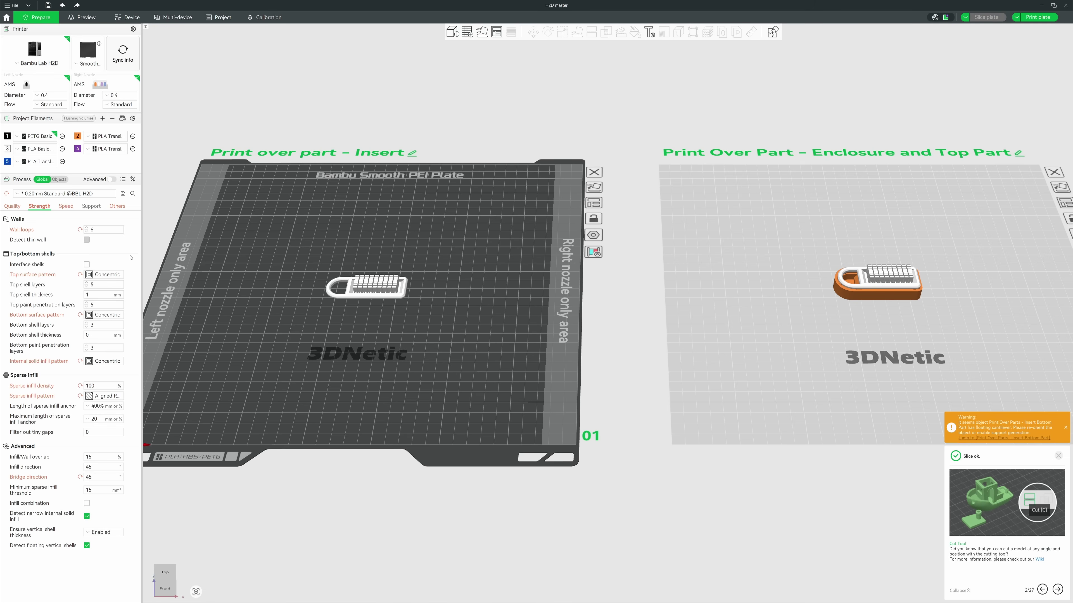
click(66, 206)
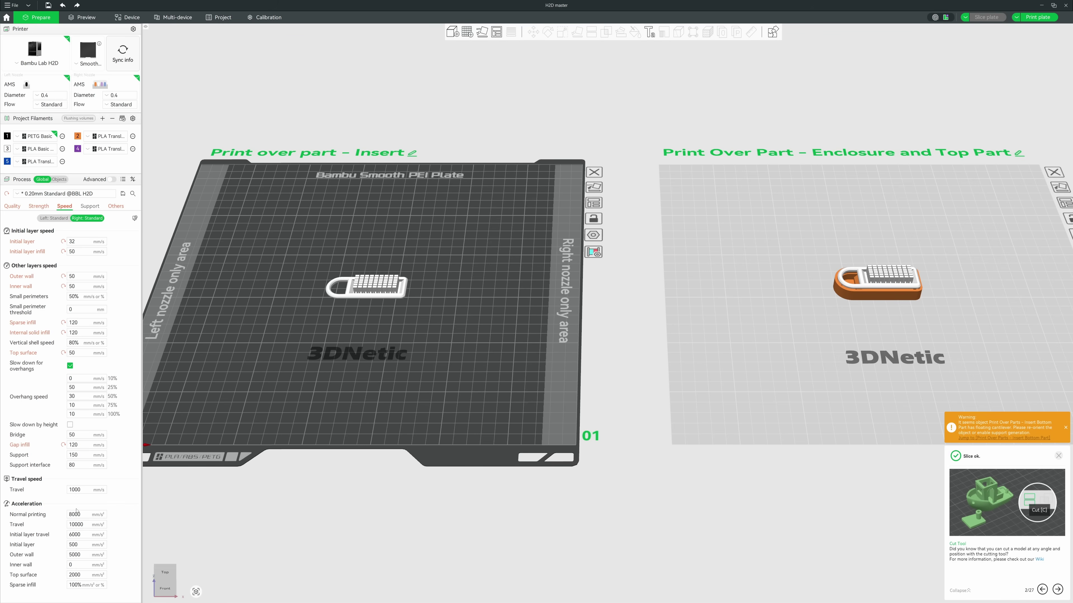
click(116, 207)
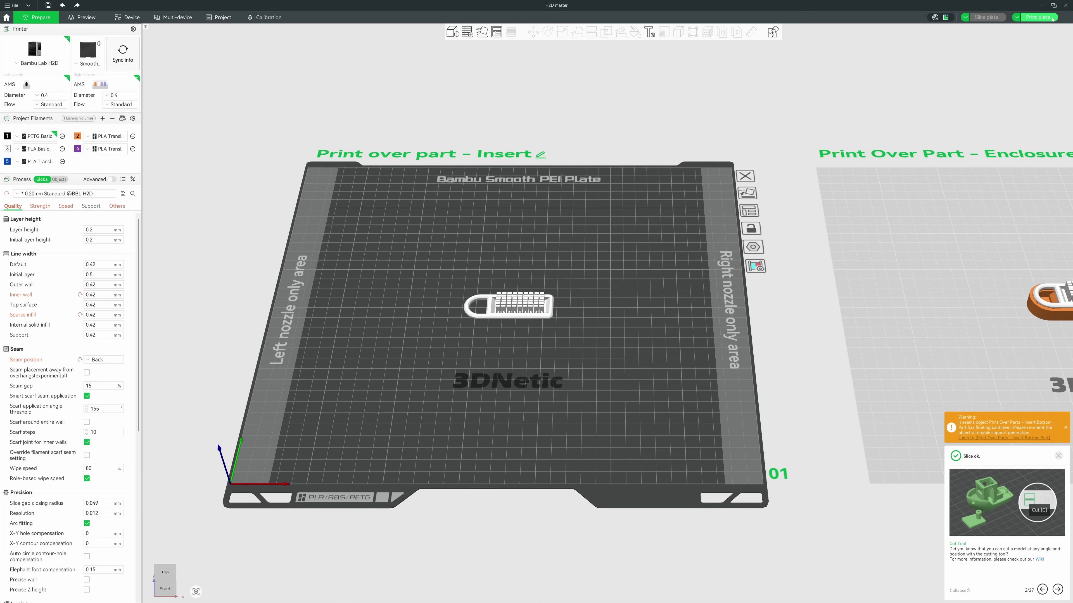
click(1051, 19)
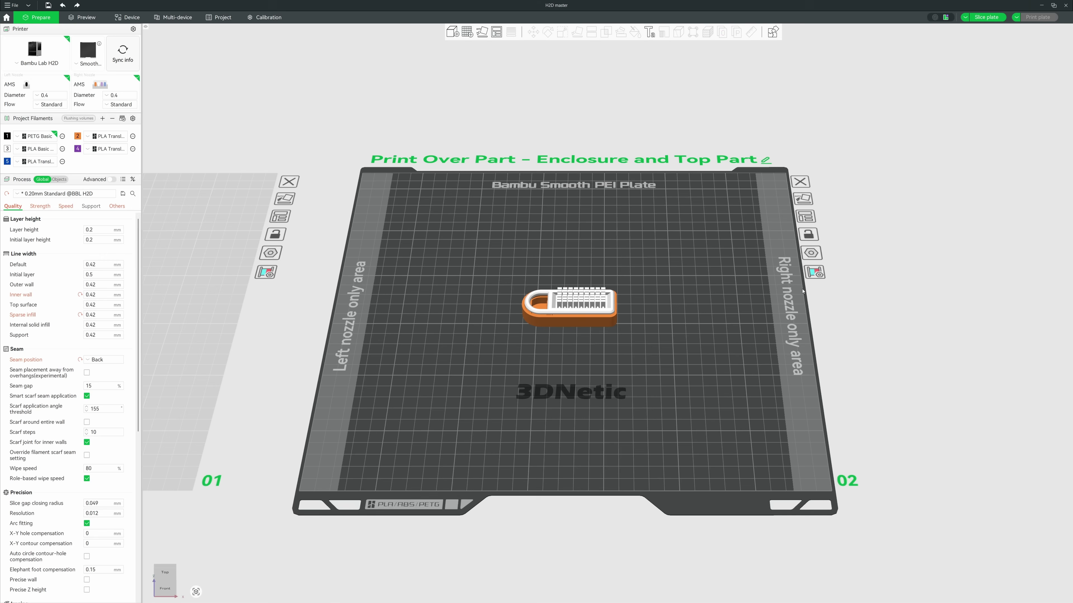
- Slice the Enclosure and Top Part plate with custom filament grouping, both PLA filaments assigned to the right nozzle
click(998, 17)
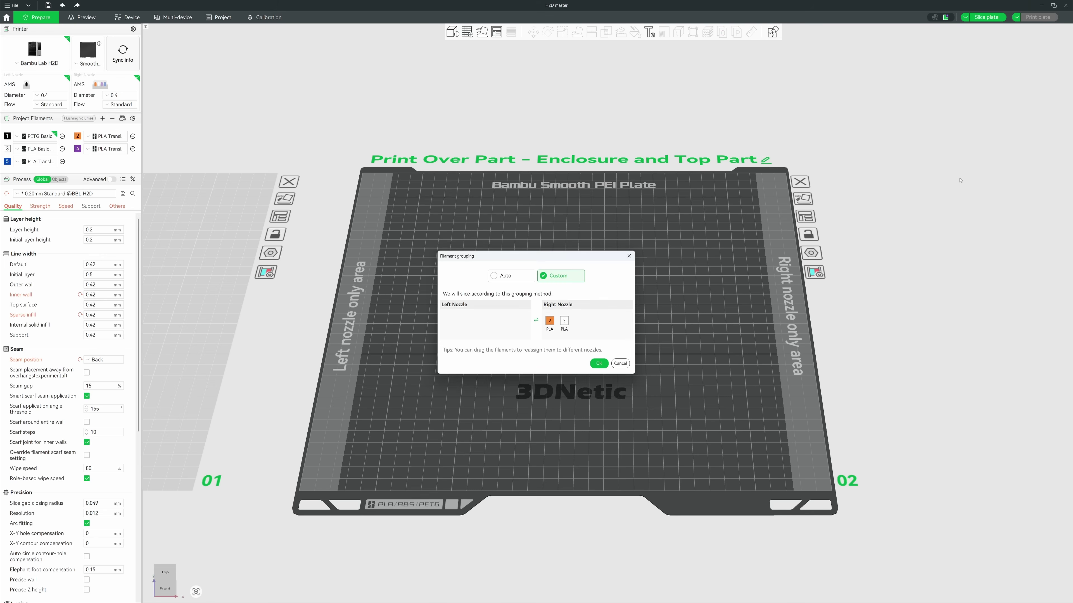
click(620, 364)
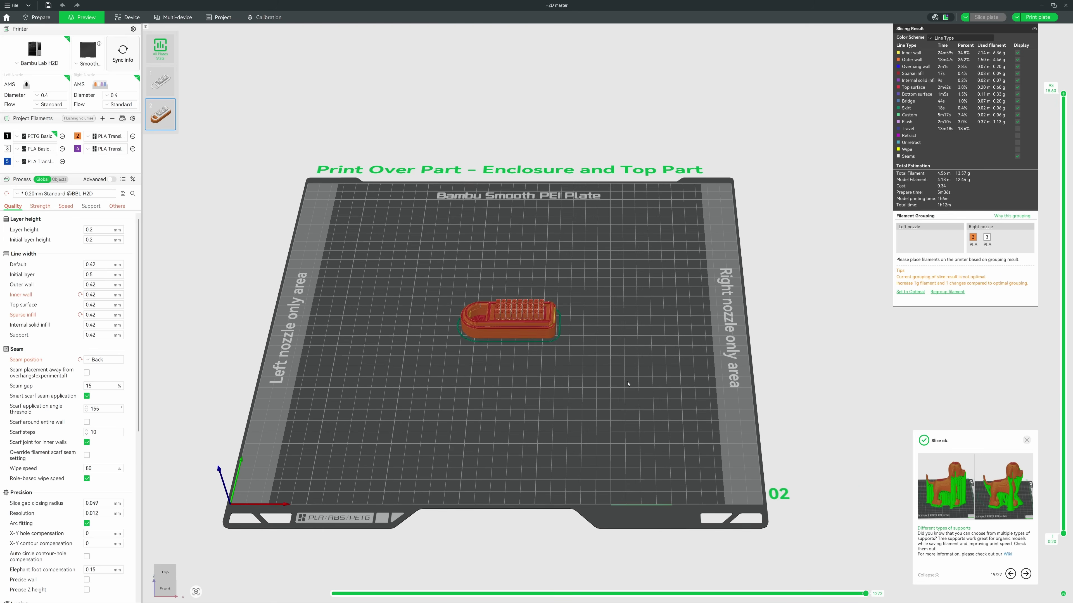
- Step down through the sliced enclosure's layers, add a pause at the 9.80 mm layer, and send the plate to print
scroll(630, 384, up, 2)
middle_drag(660, 376, 684, 352)
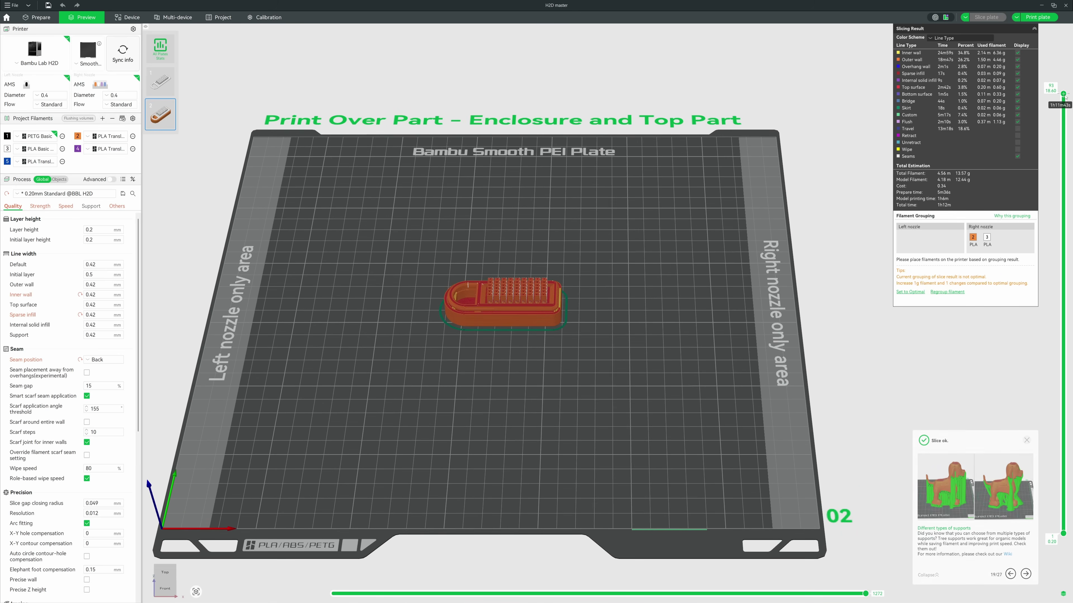
drag(1063, 94, 1063, 112)
drag(1063, 308, 1063, 345)
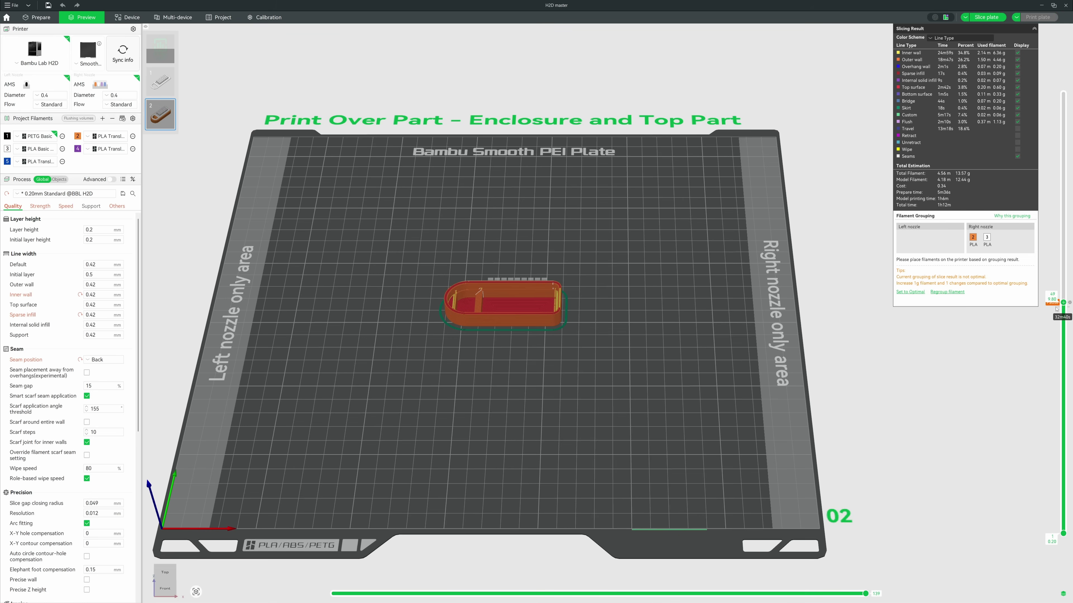
click(1037, 17)
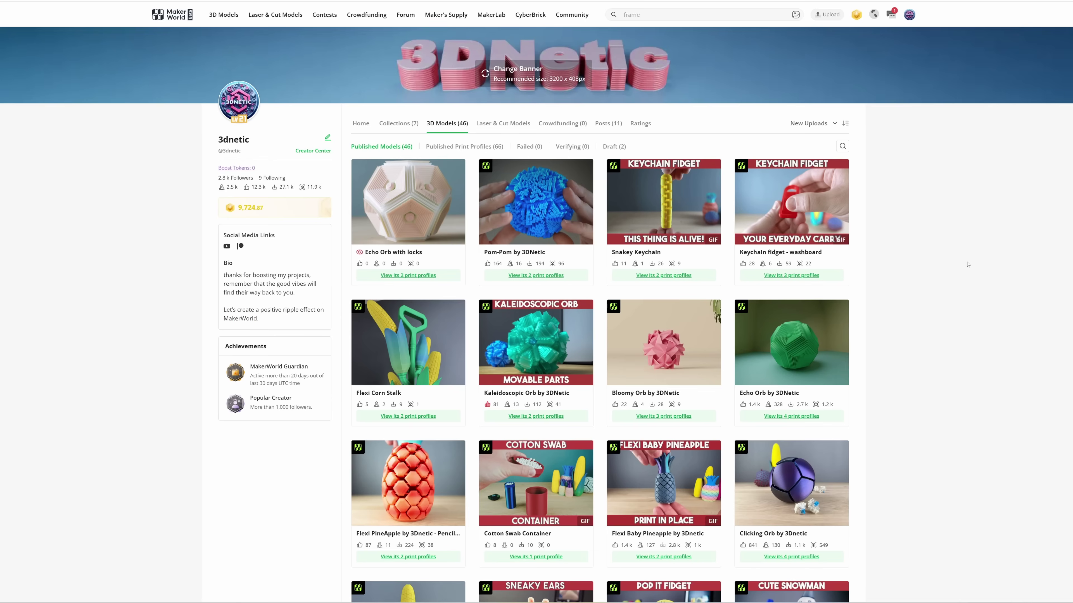
- Switch to MakerWorld and browse the published 3D models on the 3dnetic profile down to the end of the list
scroll(967, 269, down, 6)
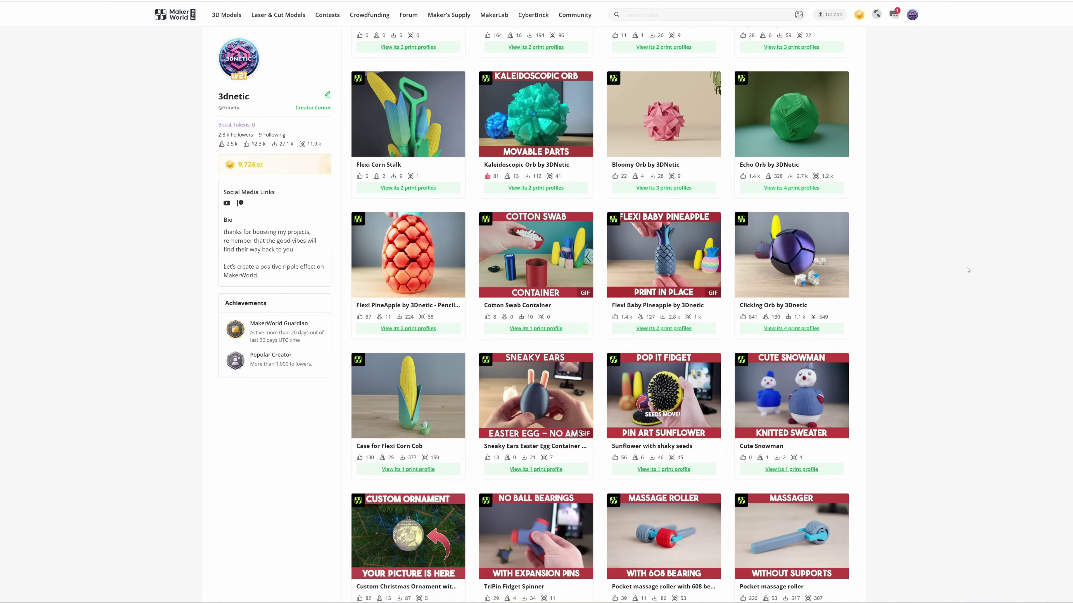
scroll(967, 269, down, 10)
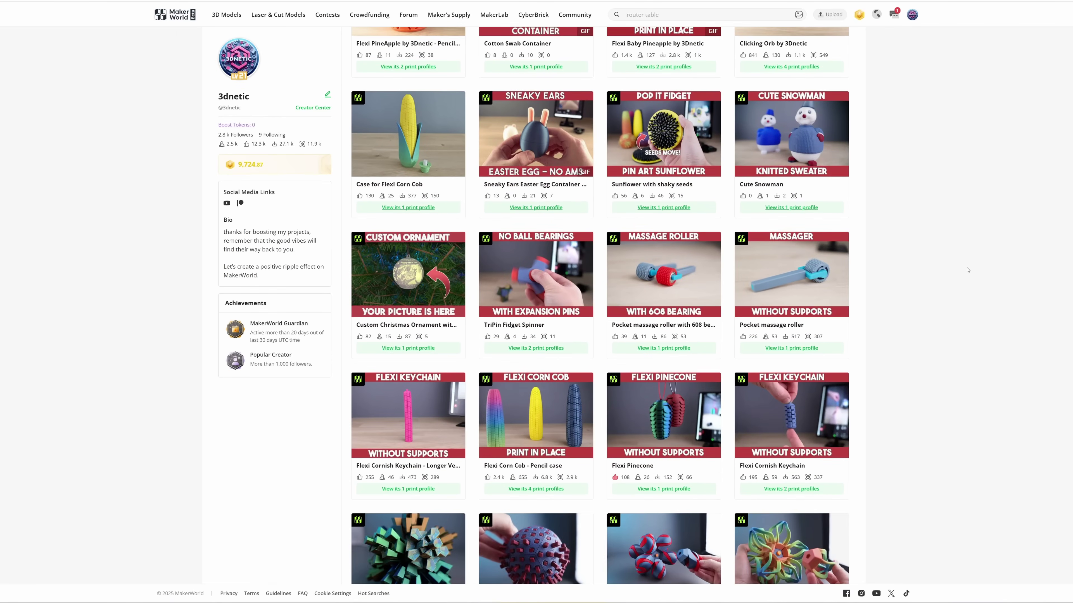
scroll(967, 270, down, 4)
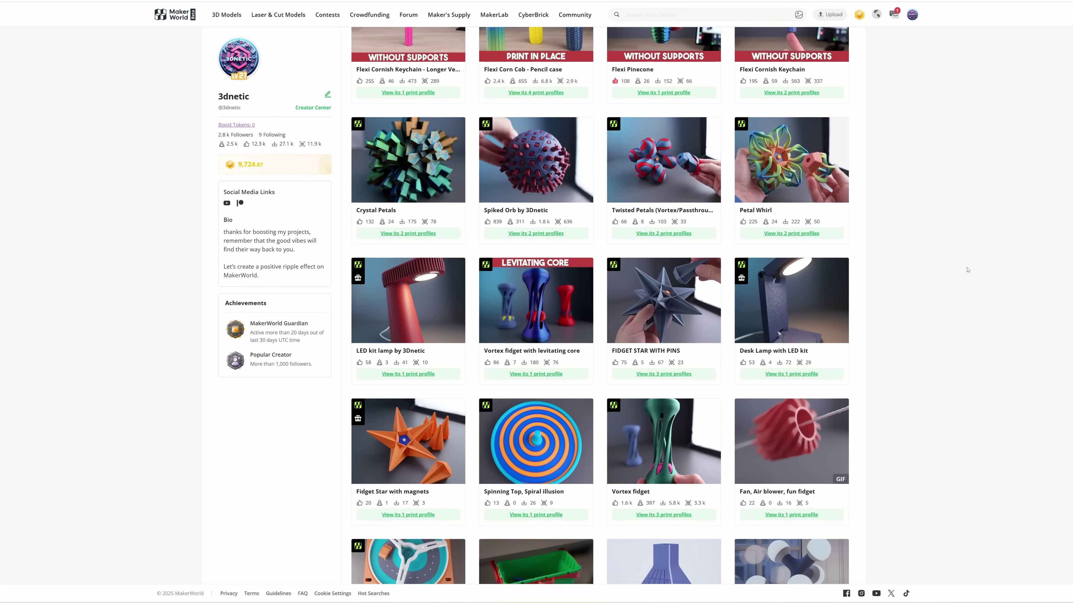
scroll(968, 270, down, 4)
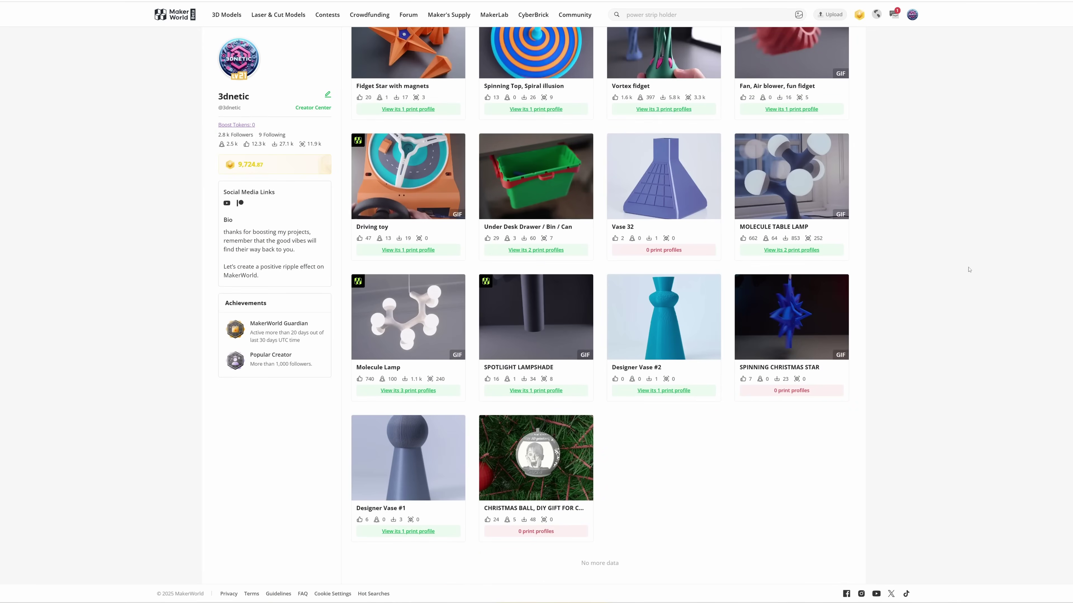